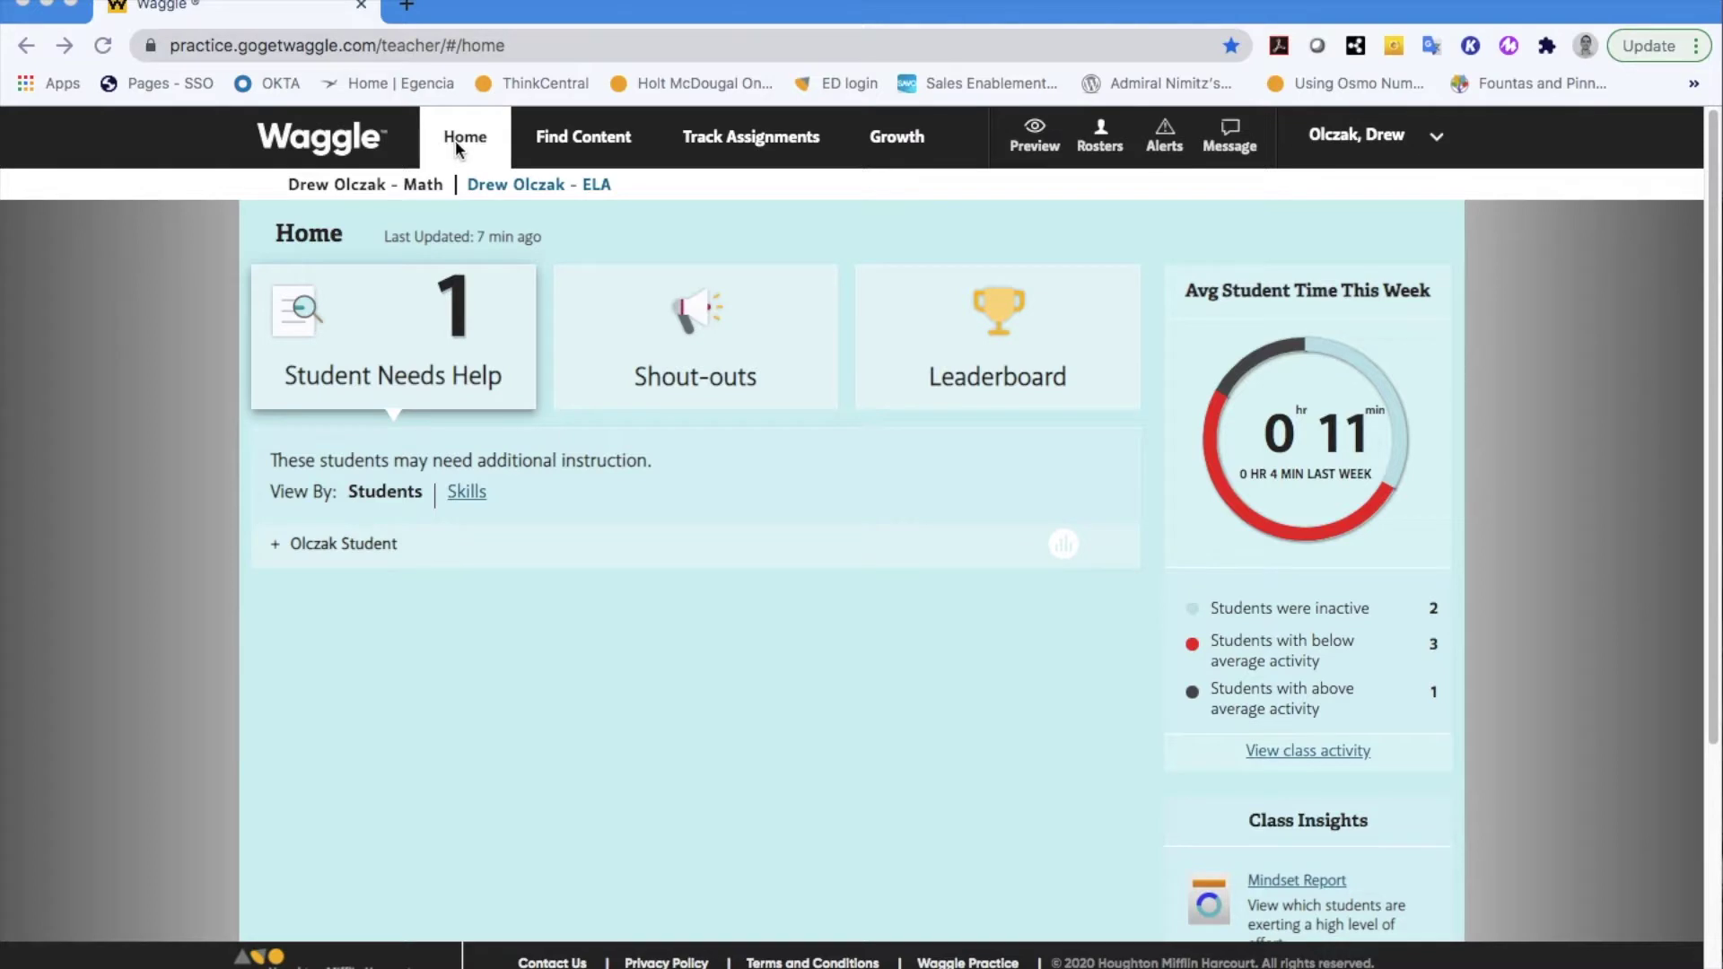
# - Find the grade 3 math content for the domain 3.OA: Operations and Algebraic Thinking
pyautogui.click(567, 148)
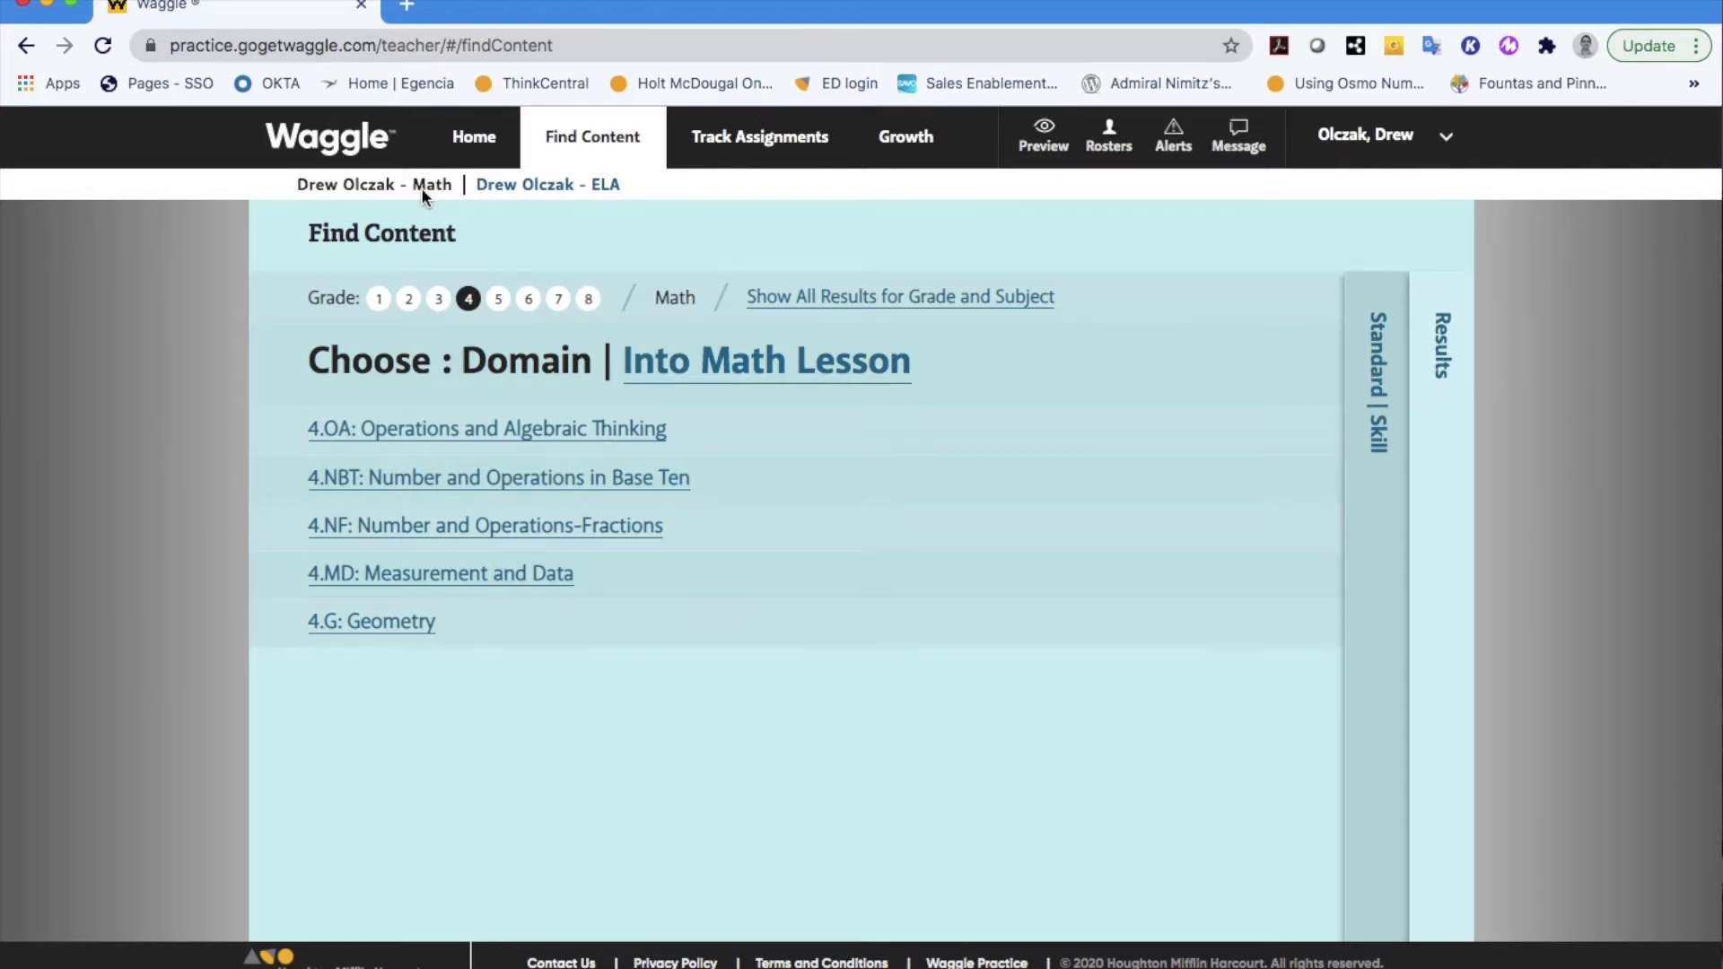
pyautogui.click(560, 300)
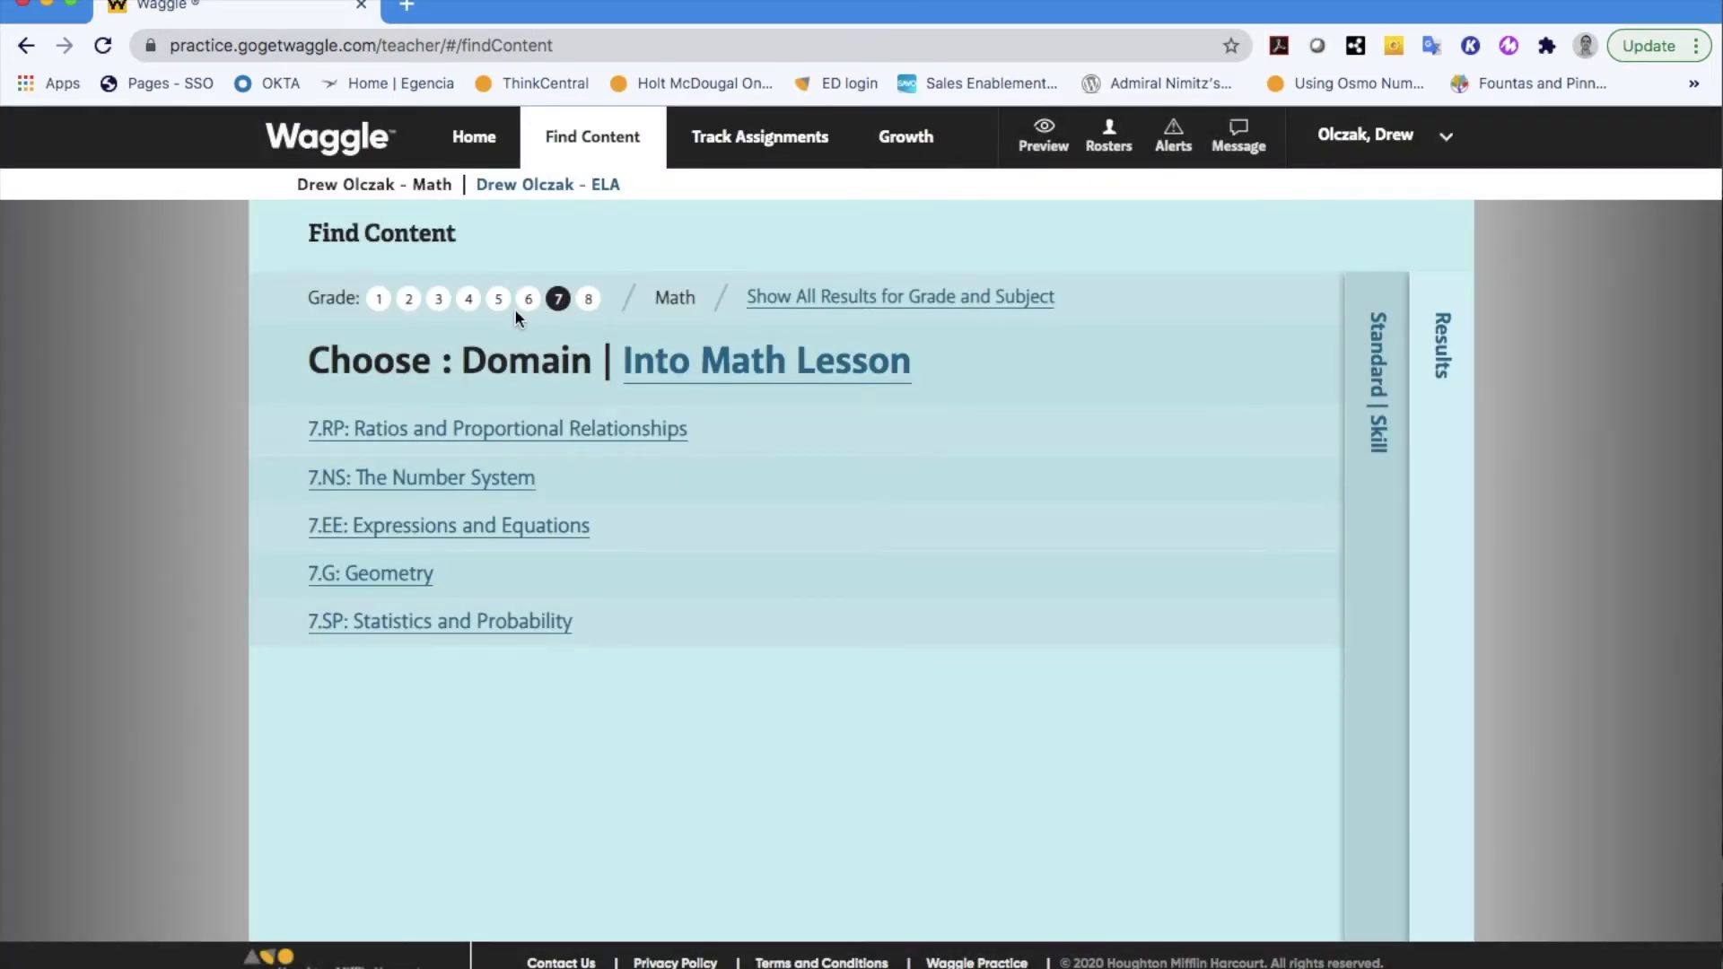
pyautogui.click(439, 305)
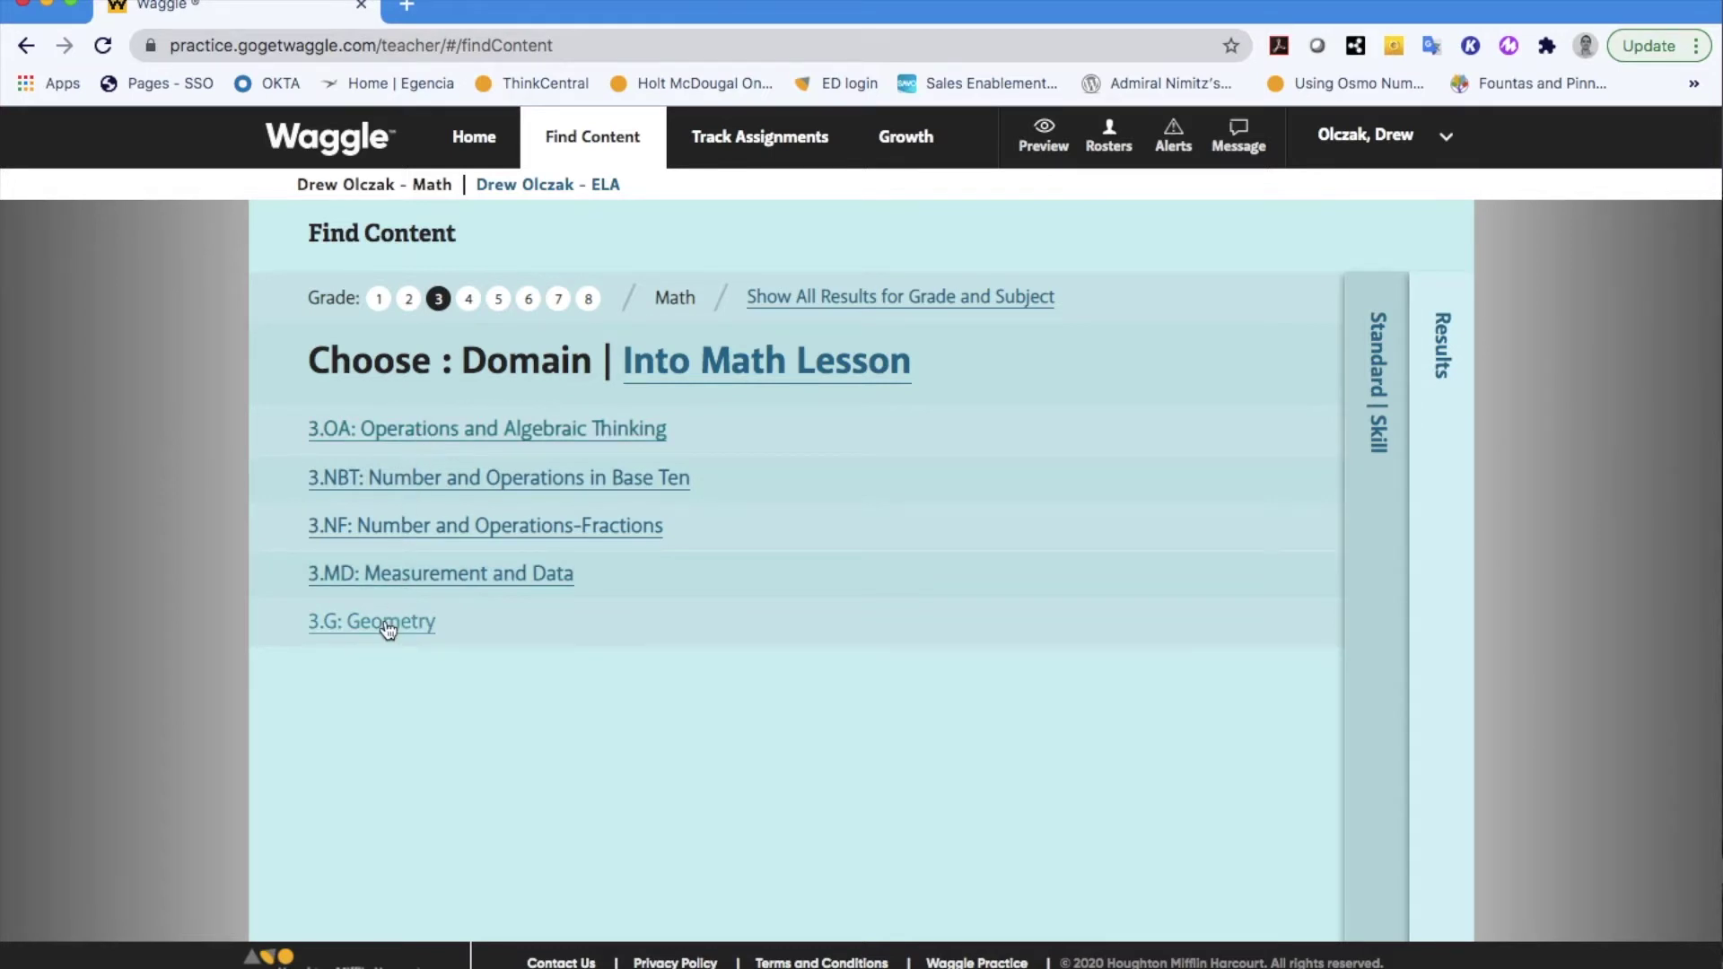
pyautogui.click(409, 432)
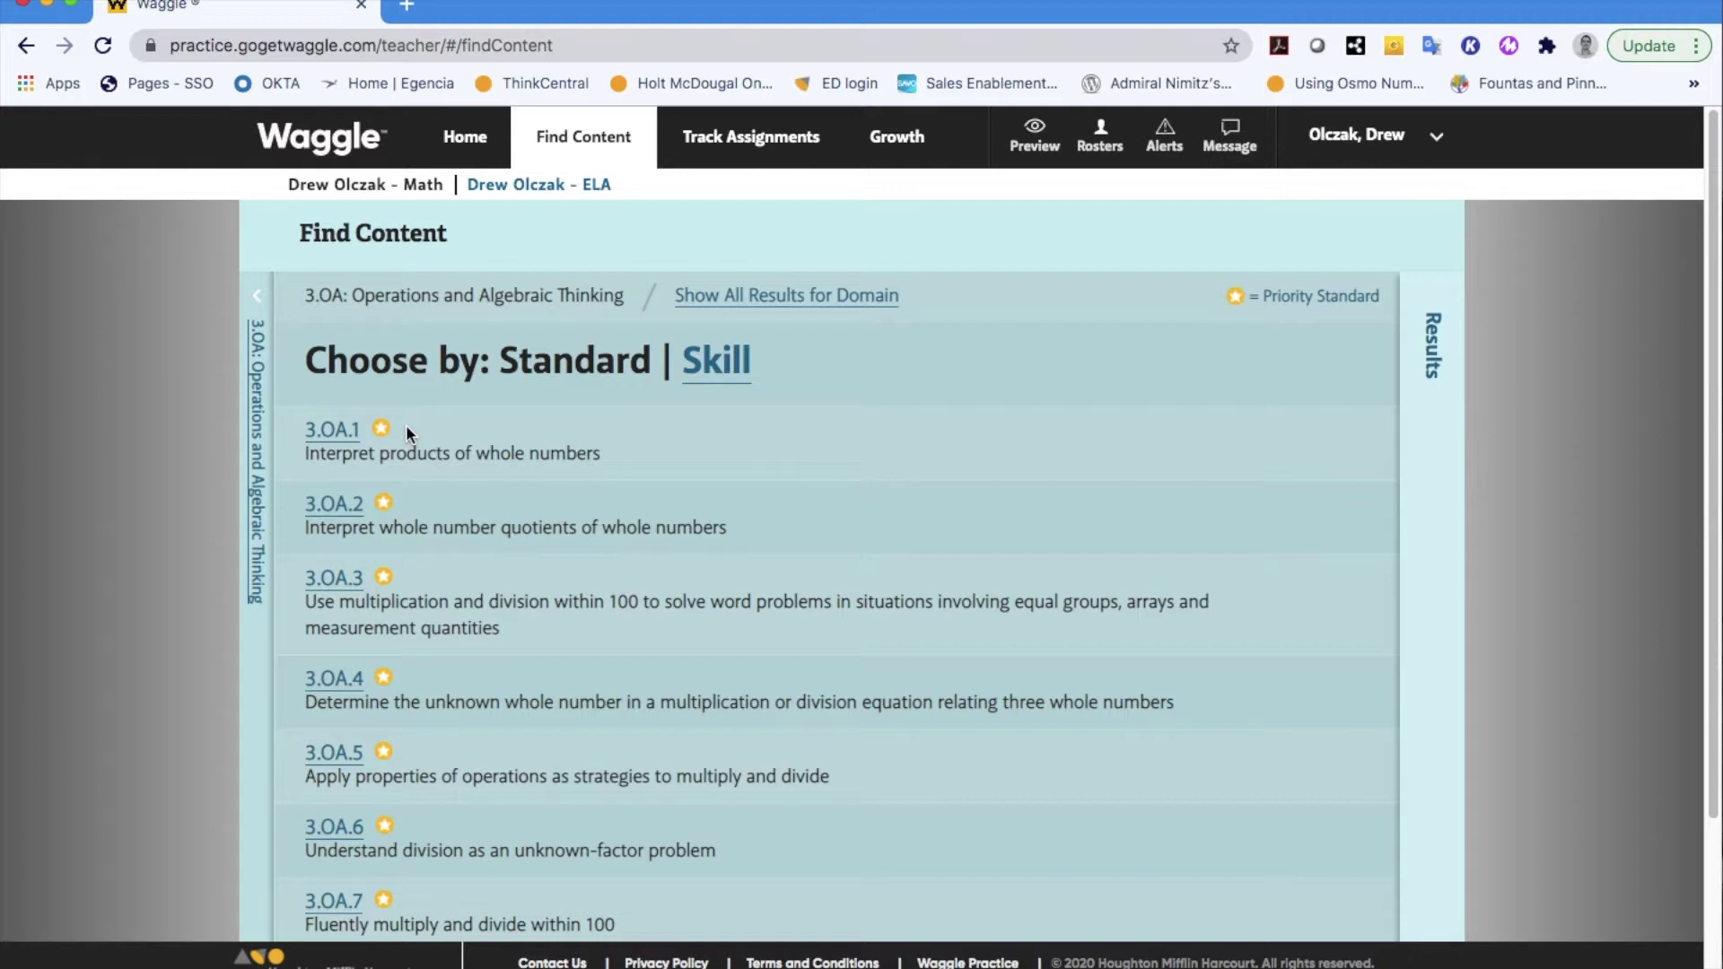
# - Look through the standards of the 3.OA domain and show all content results for the domain
pyautogui.scroll(-3, 427, 691)
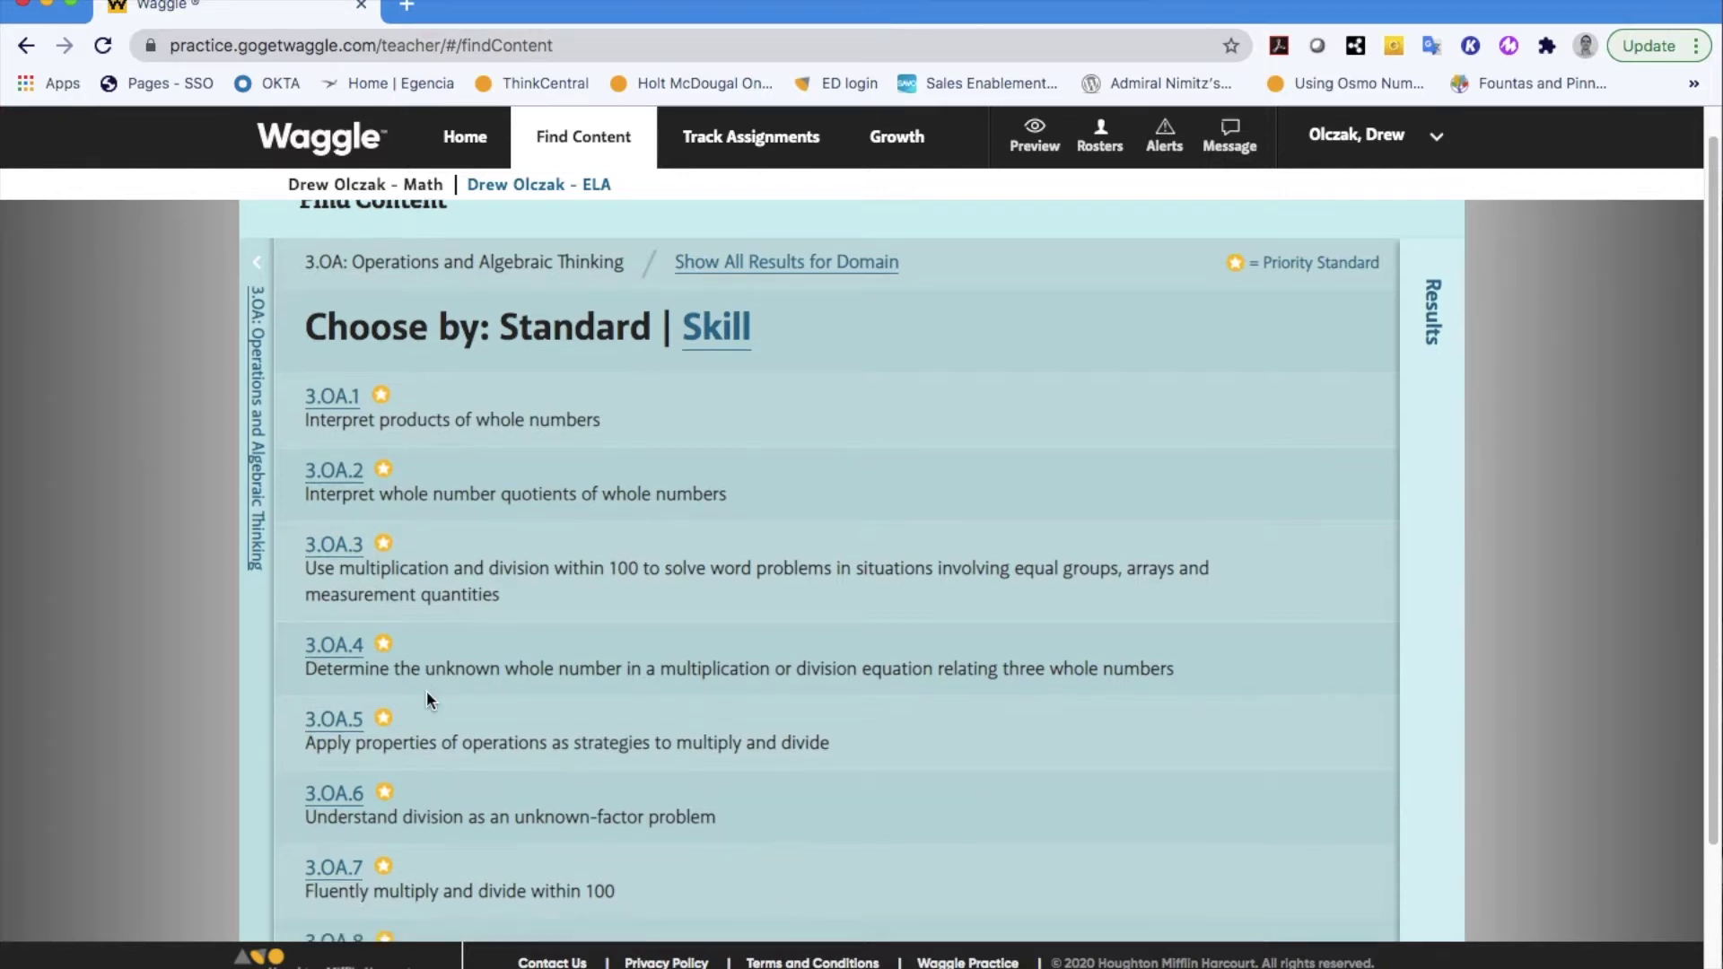
pyautogui.scroll(3, 427, 691)
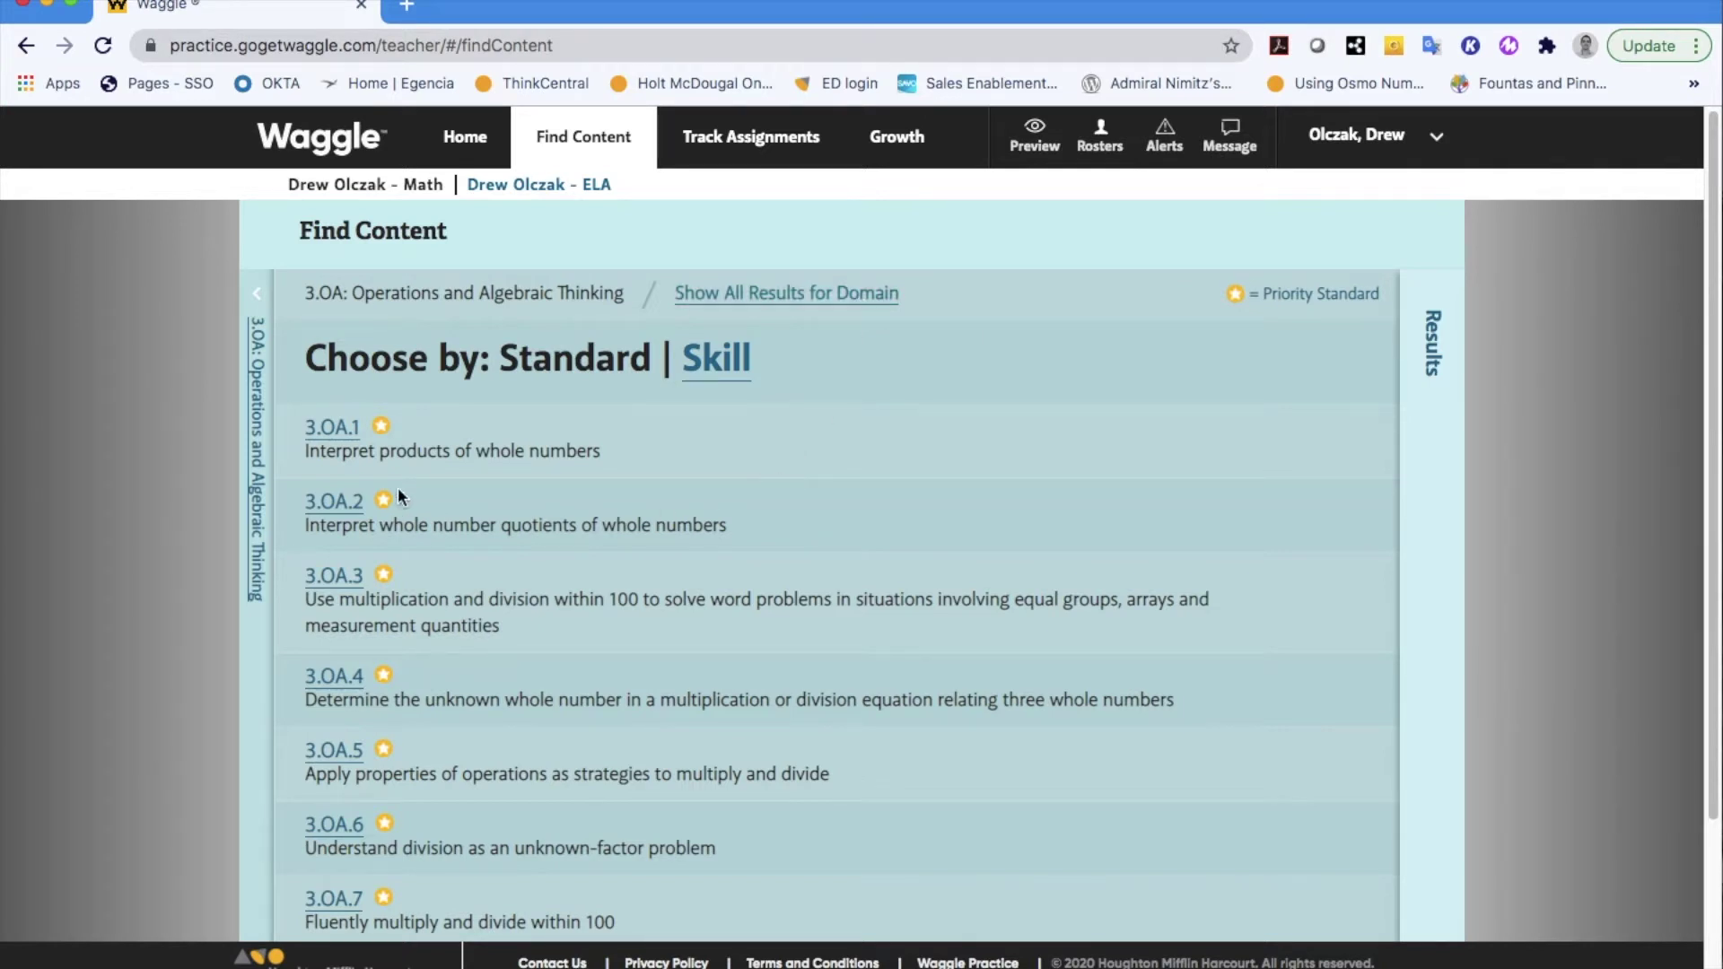
pyautogui.scroll(-3, 357, 603)
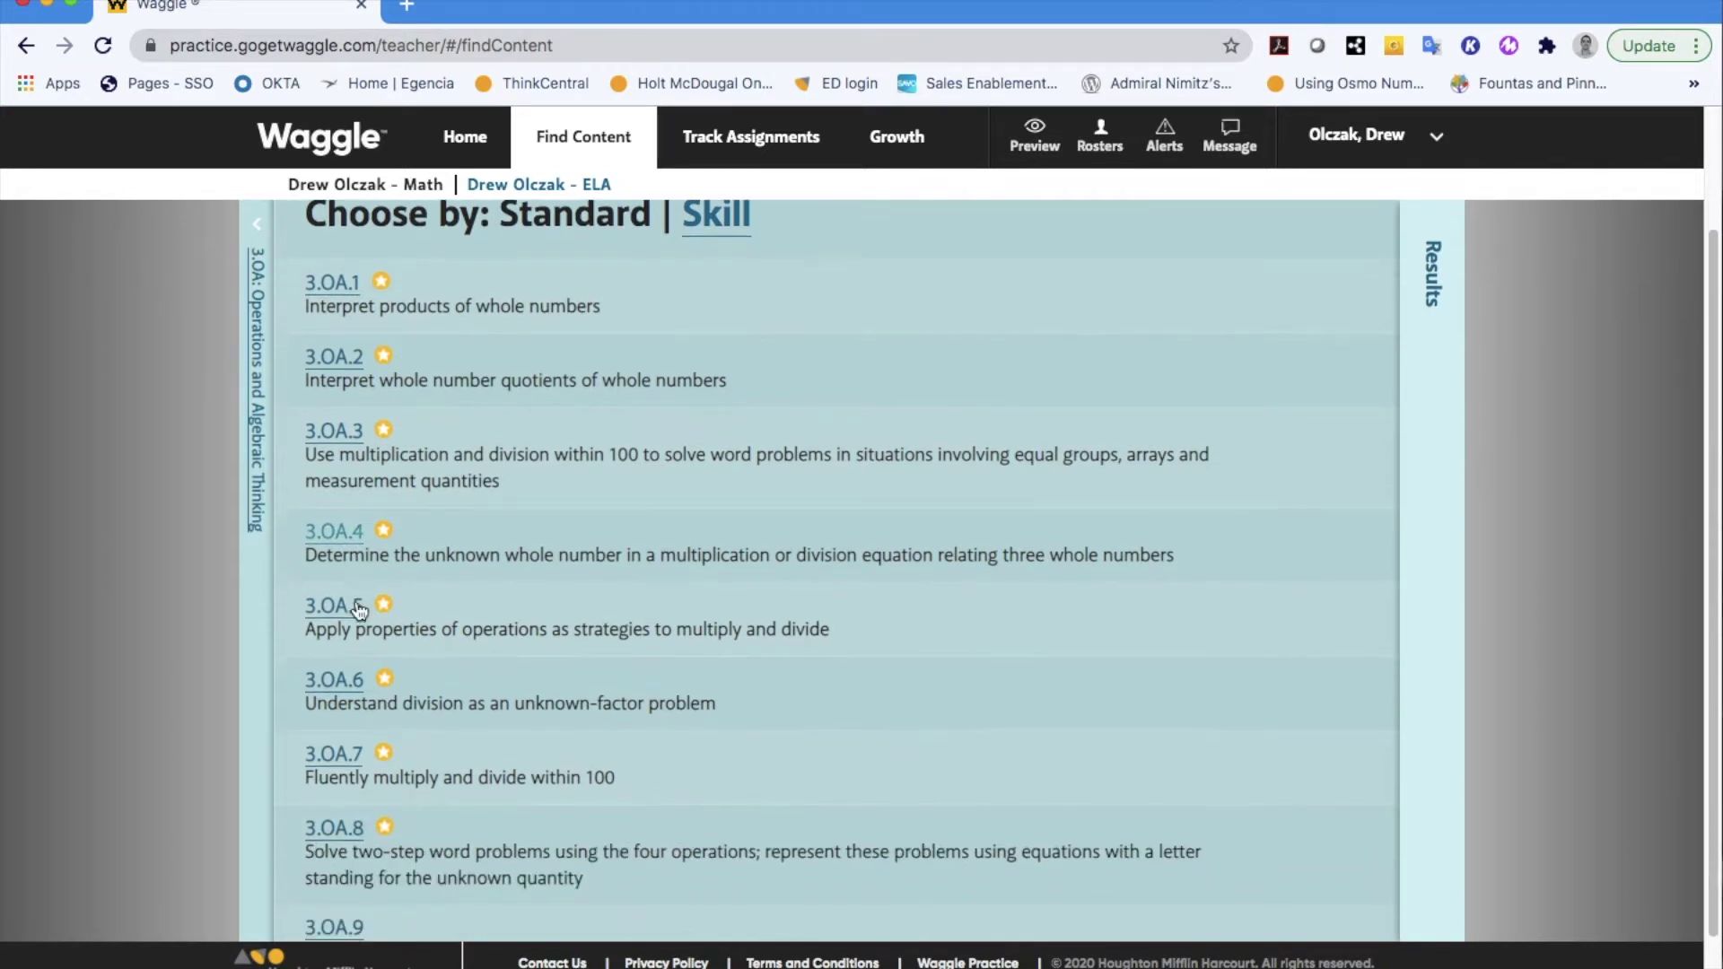
pyautogui.scroll(3, 357, 608)
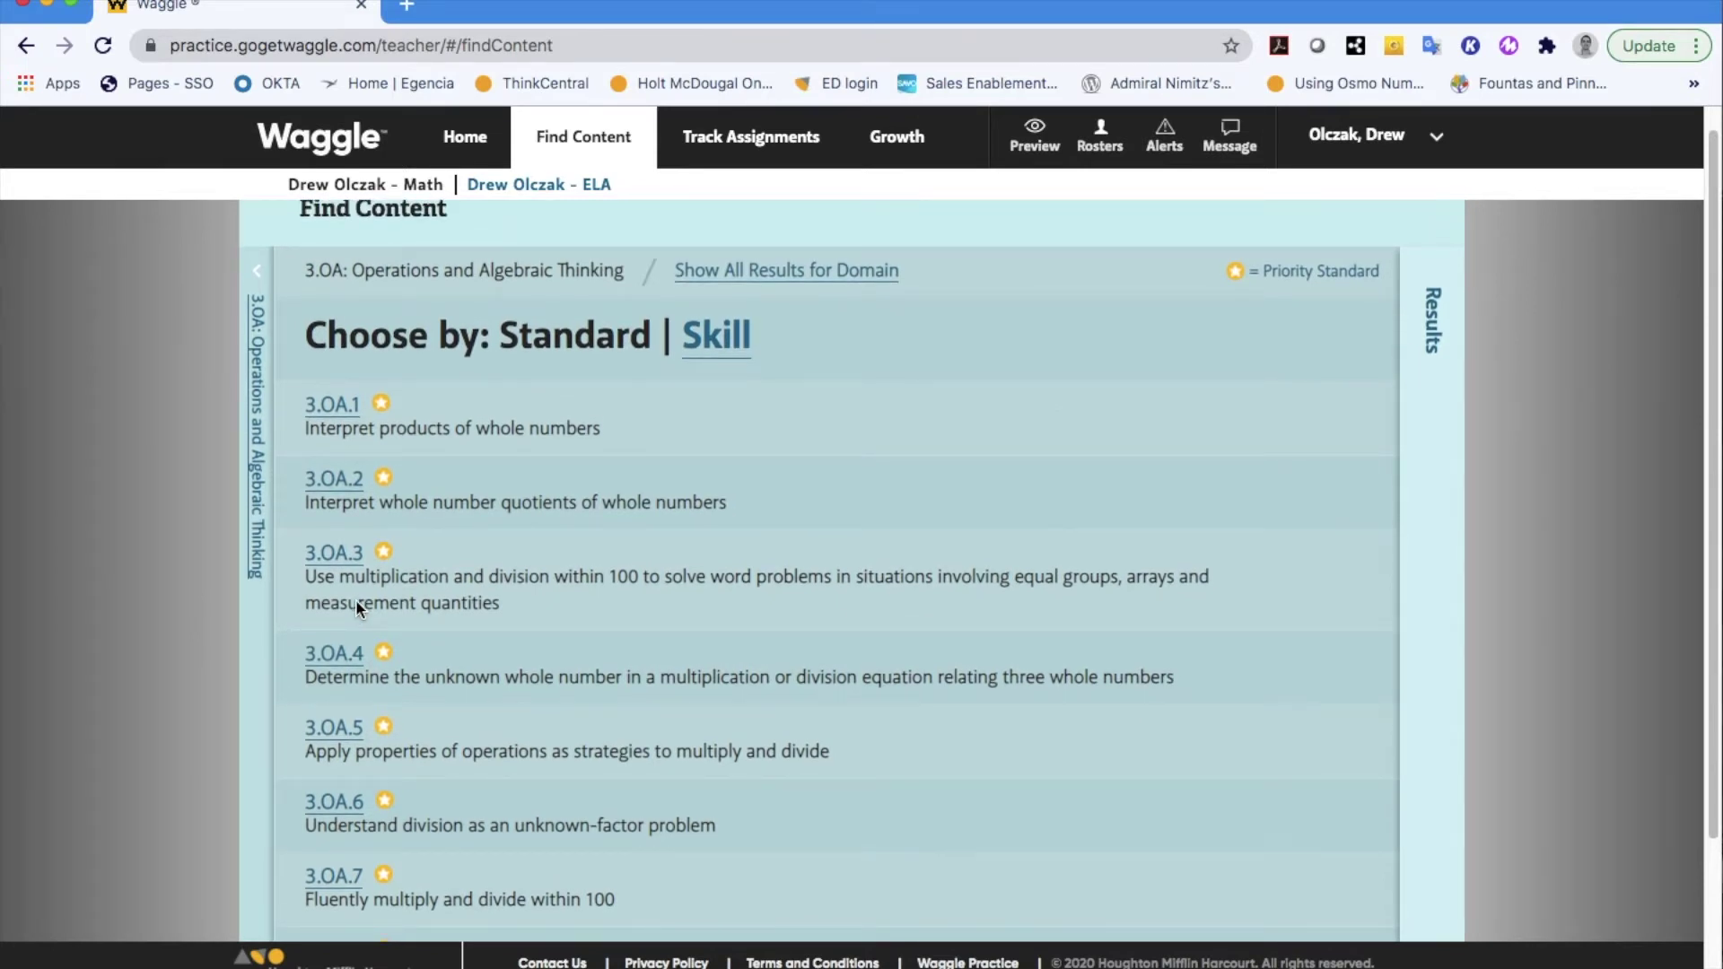
pyautogui.click(702, 272)
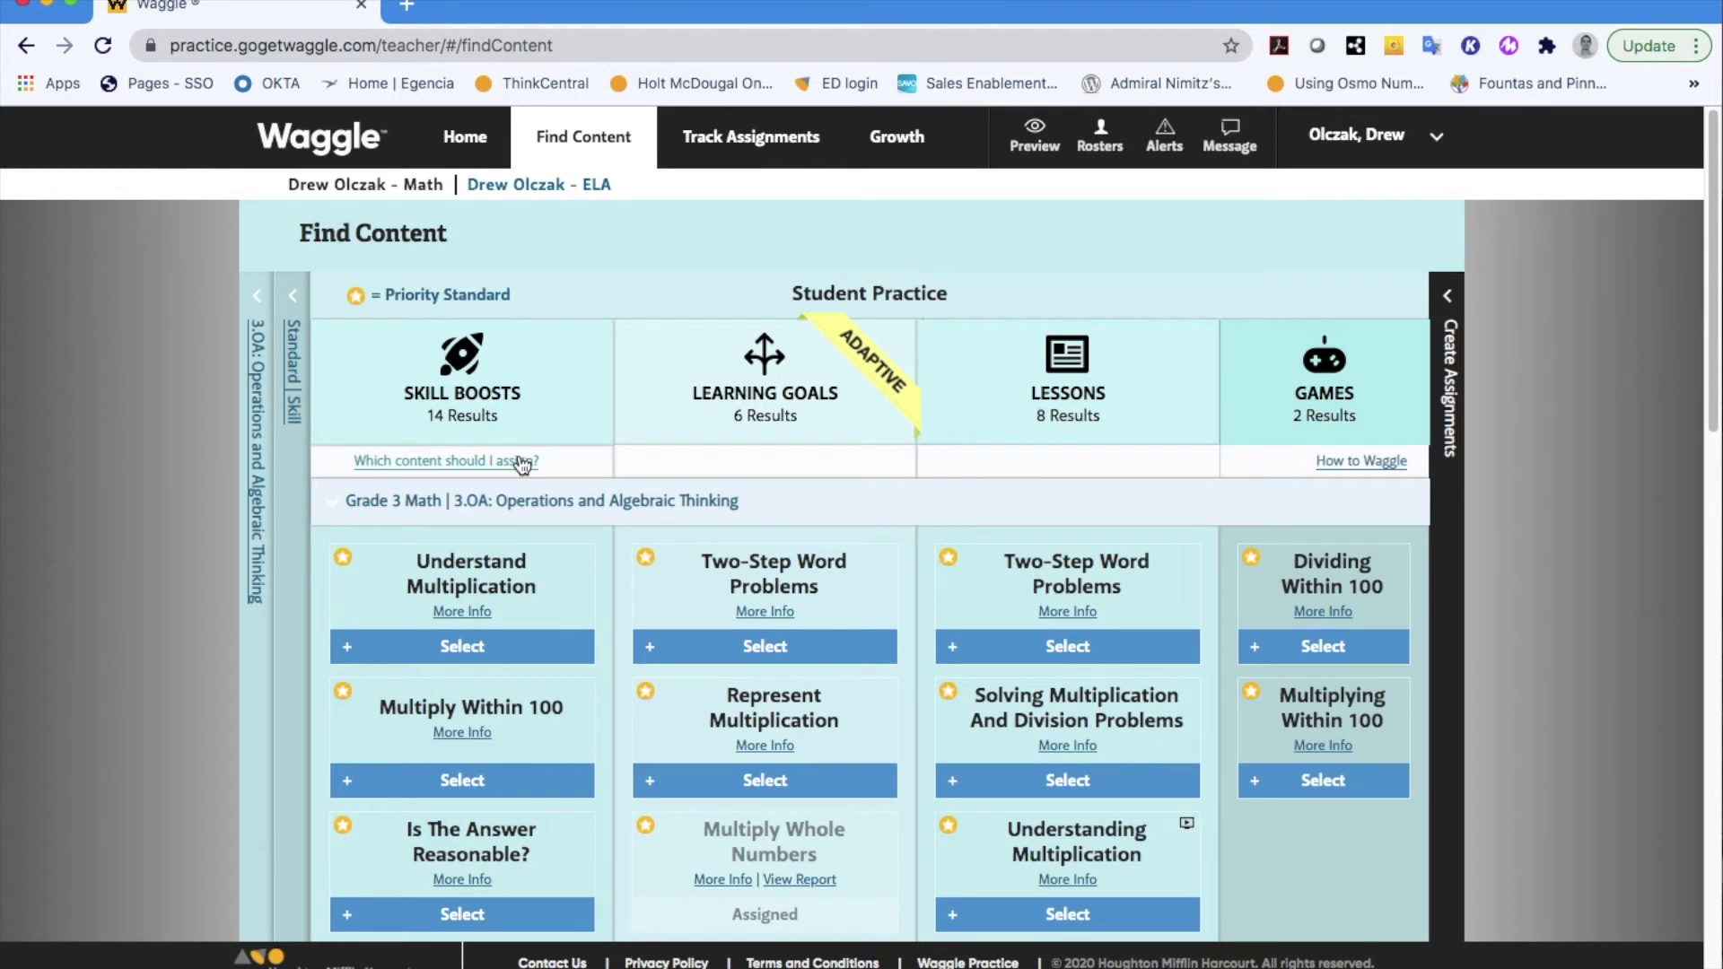
# - Select the Understand Multiplication skill boost, the Two-Step Word Problems learning goal and lesson, and the Dividing Within 100 game
pyautogui.click(459, 646)
pyautogui.click(725, 657)
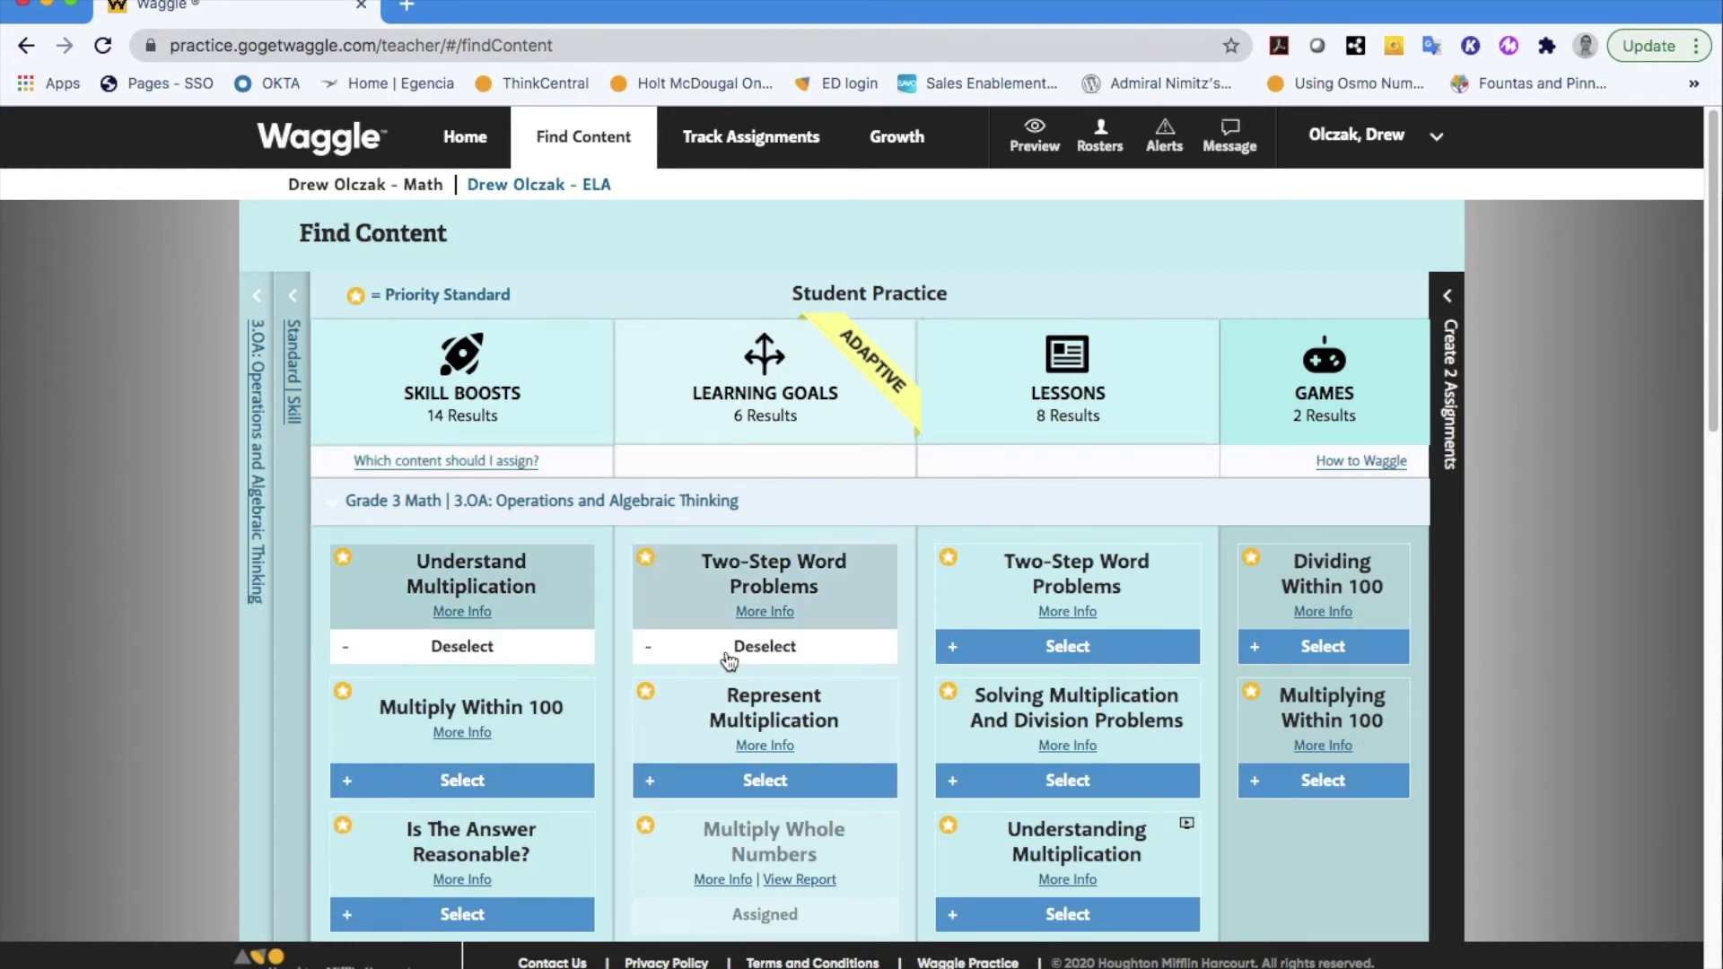
pyautogui.click(991, 662)
pyautogui.click(1285, 648)
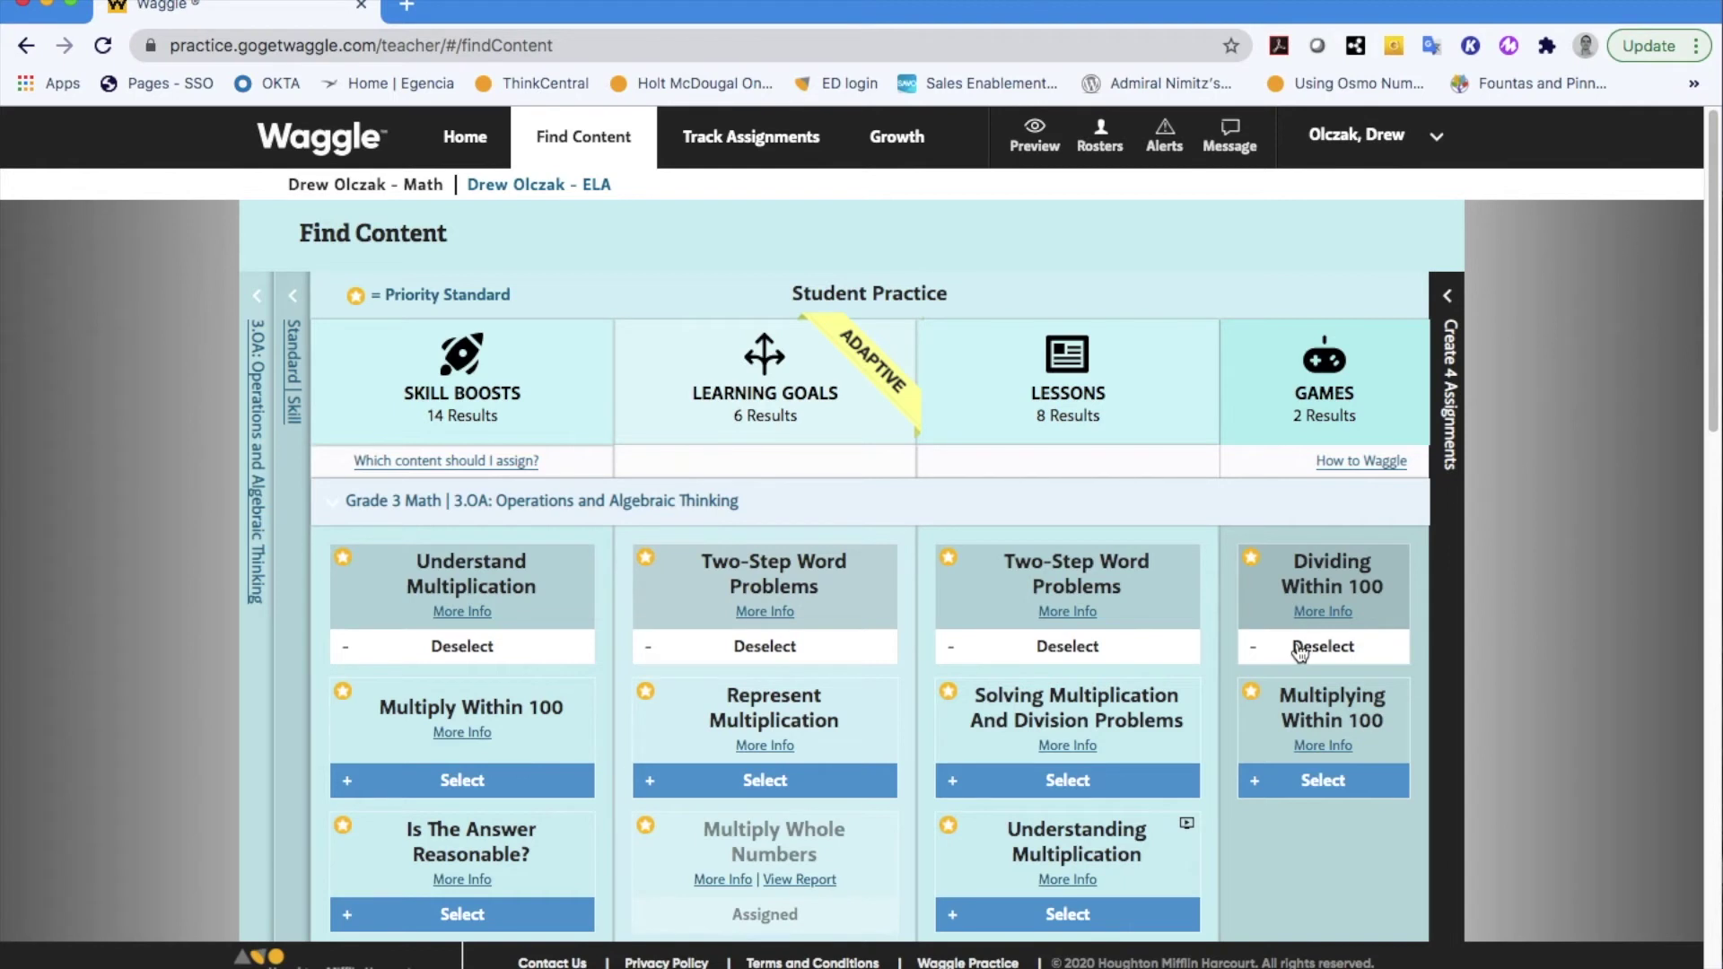
# - Assign the Two-Step Word Problems lesson to only the second and third listed students, and the other three selected items to the whole class
pyautogui.click(1449, 422)
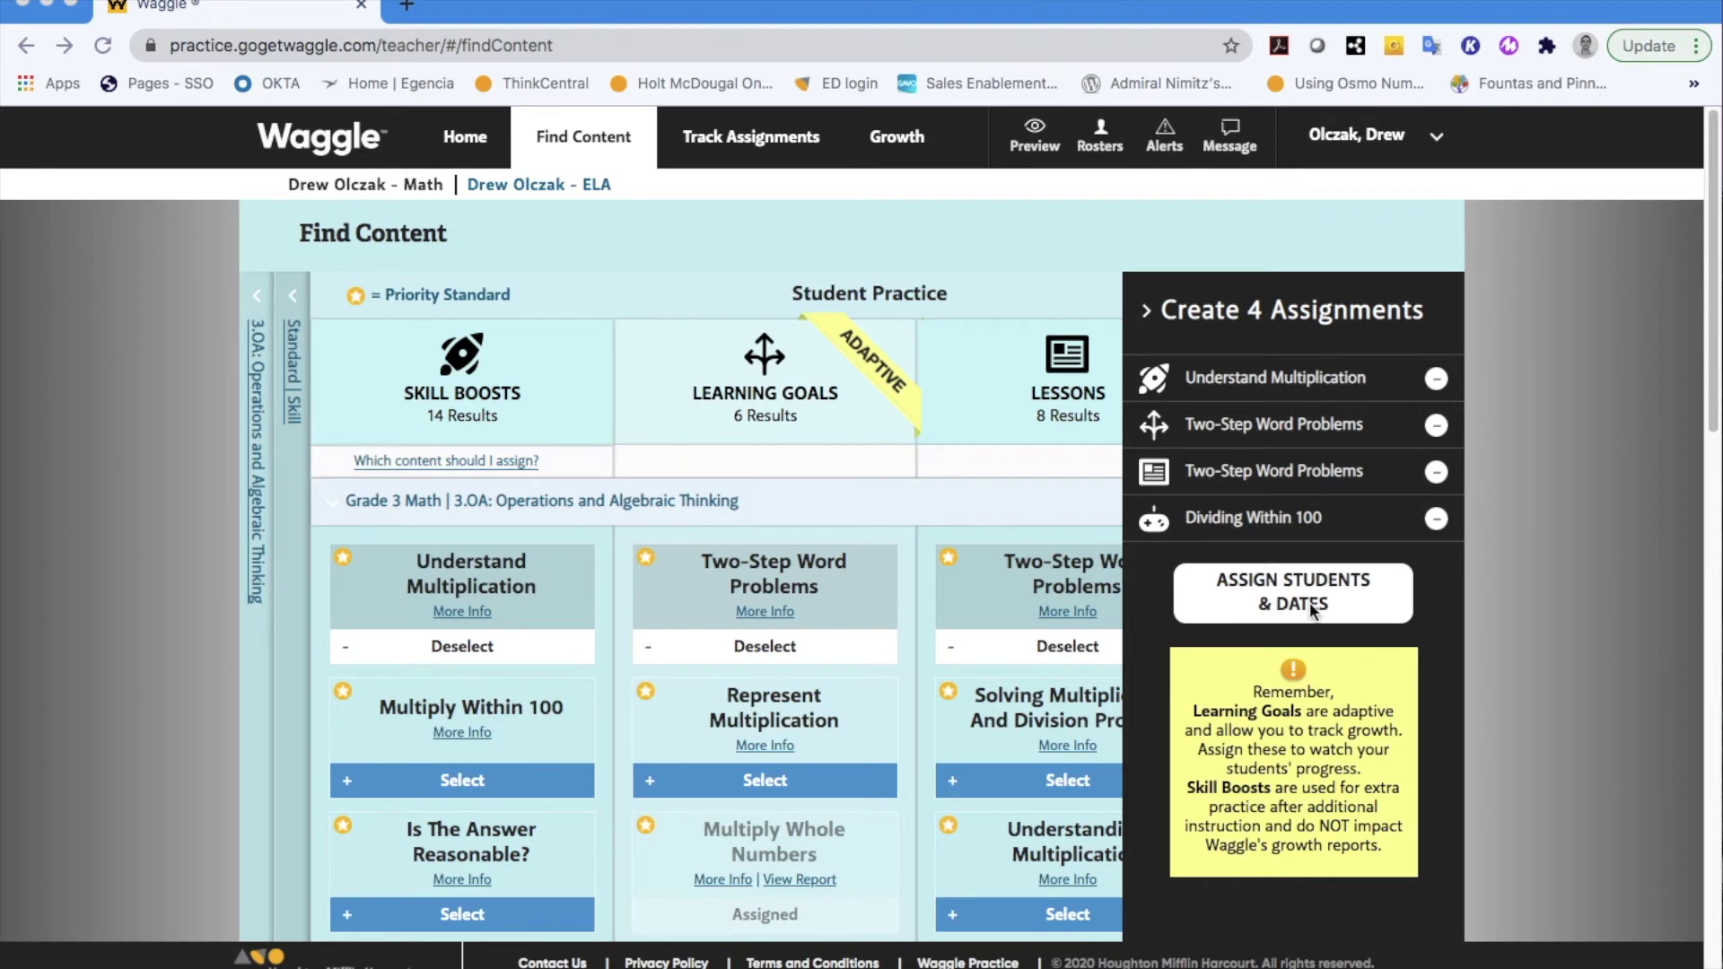
pyautogui.click(1311, 601)
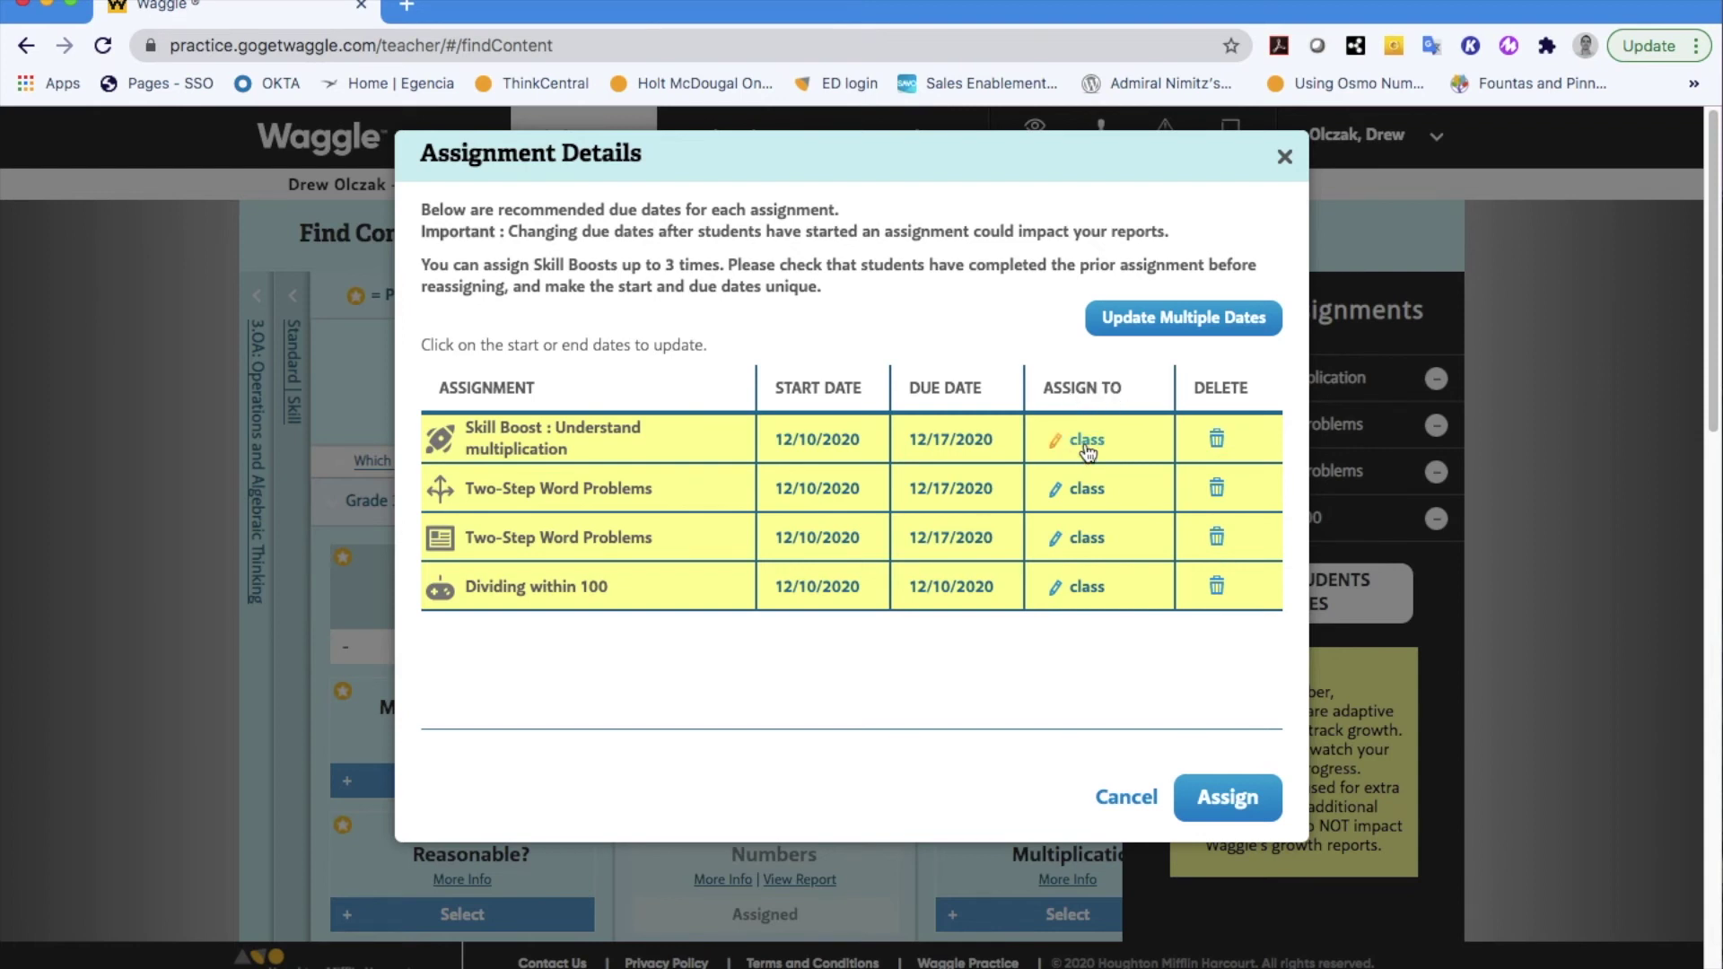
pyautogui.click(1079, 540)
pyautogui.click(443, 503)
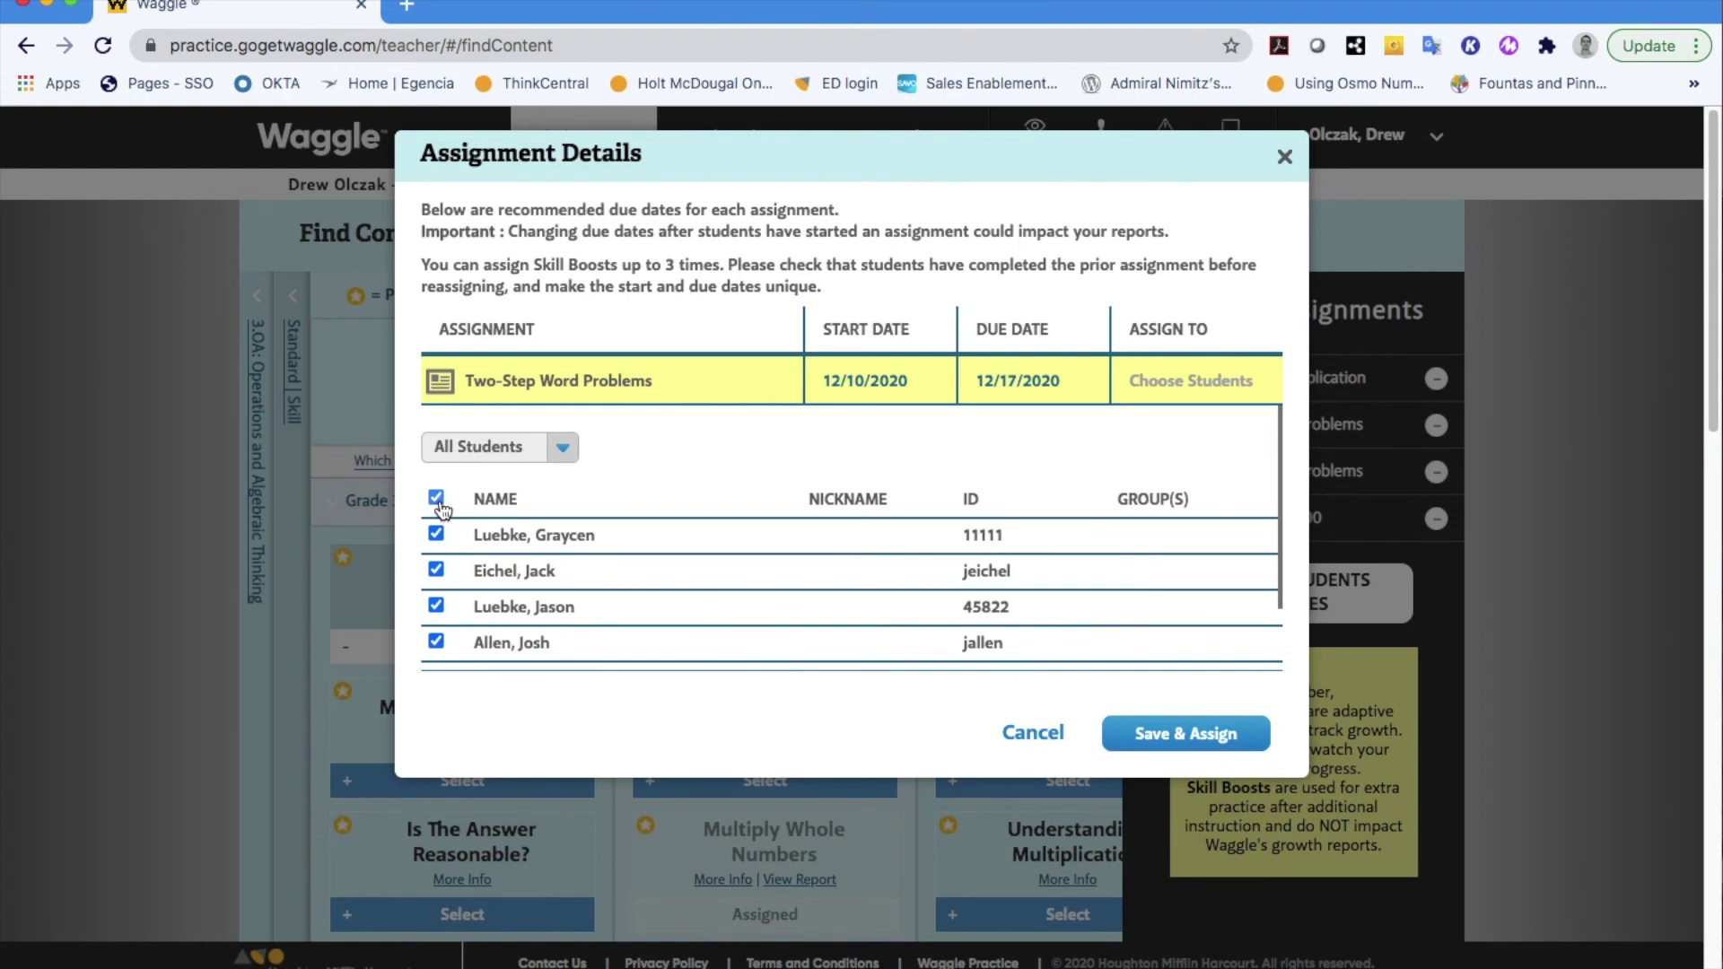
pyautogui.click(437, 605)
pyautogui.click(437, 567)
pyautogui.scroll(-2, 753, 632)
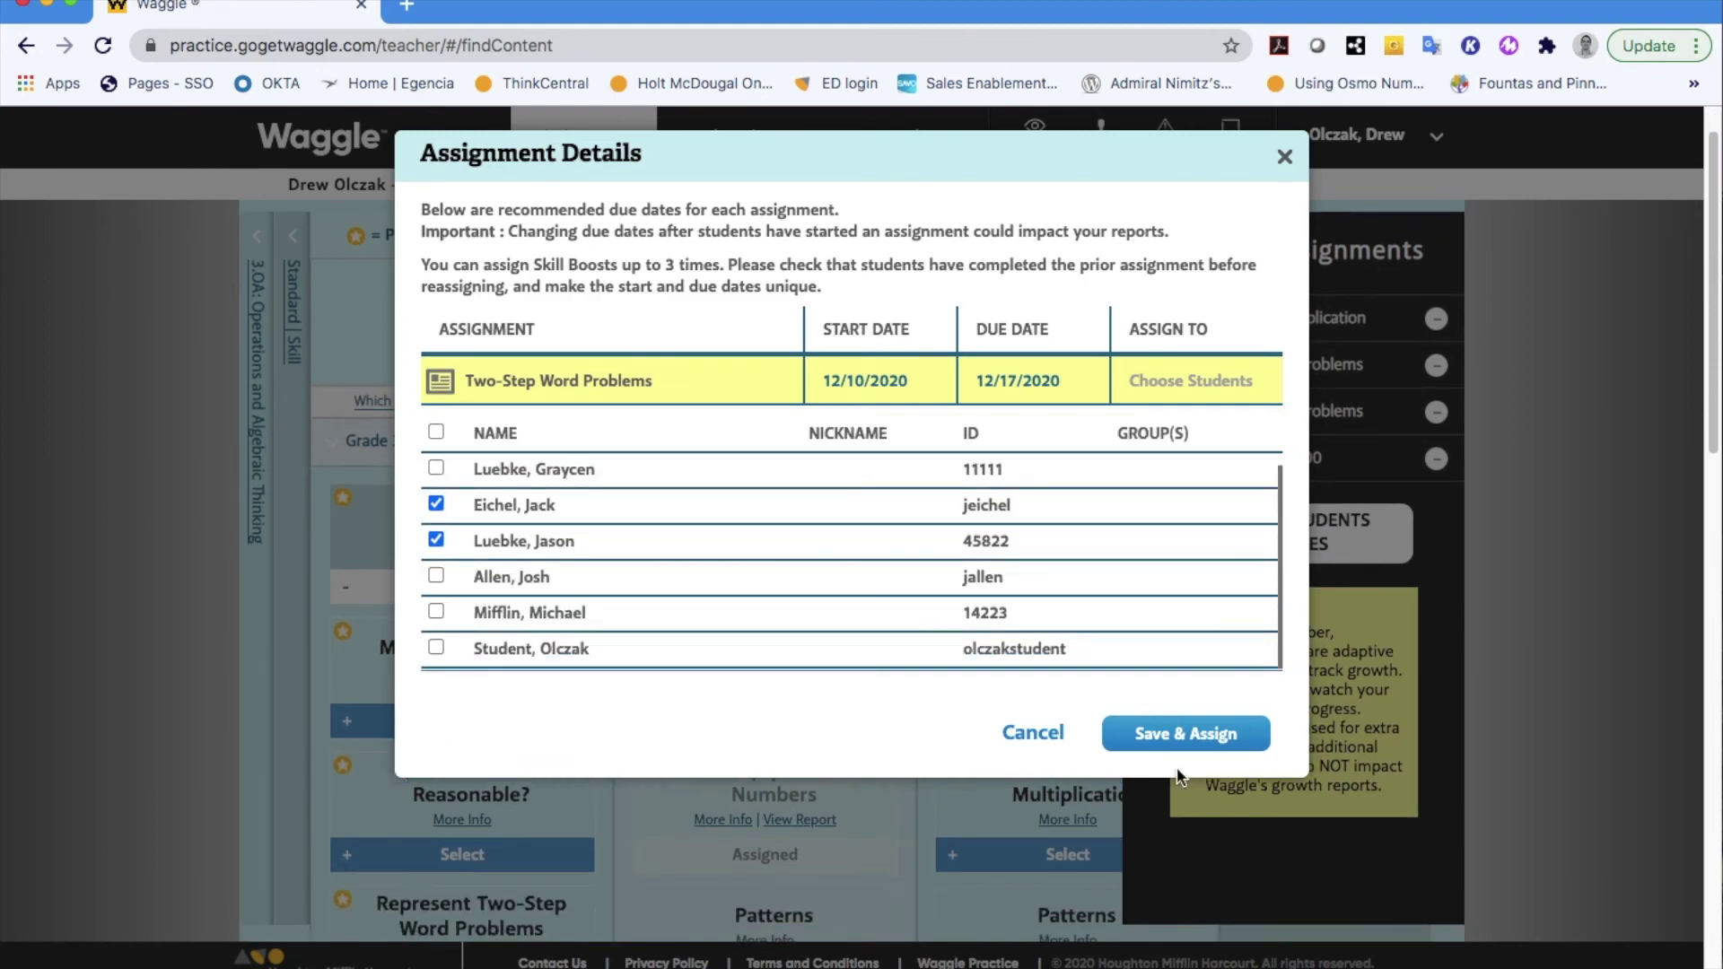
pyautogui.click(1185, 738)
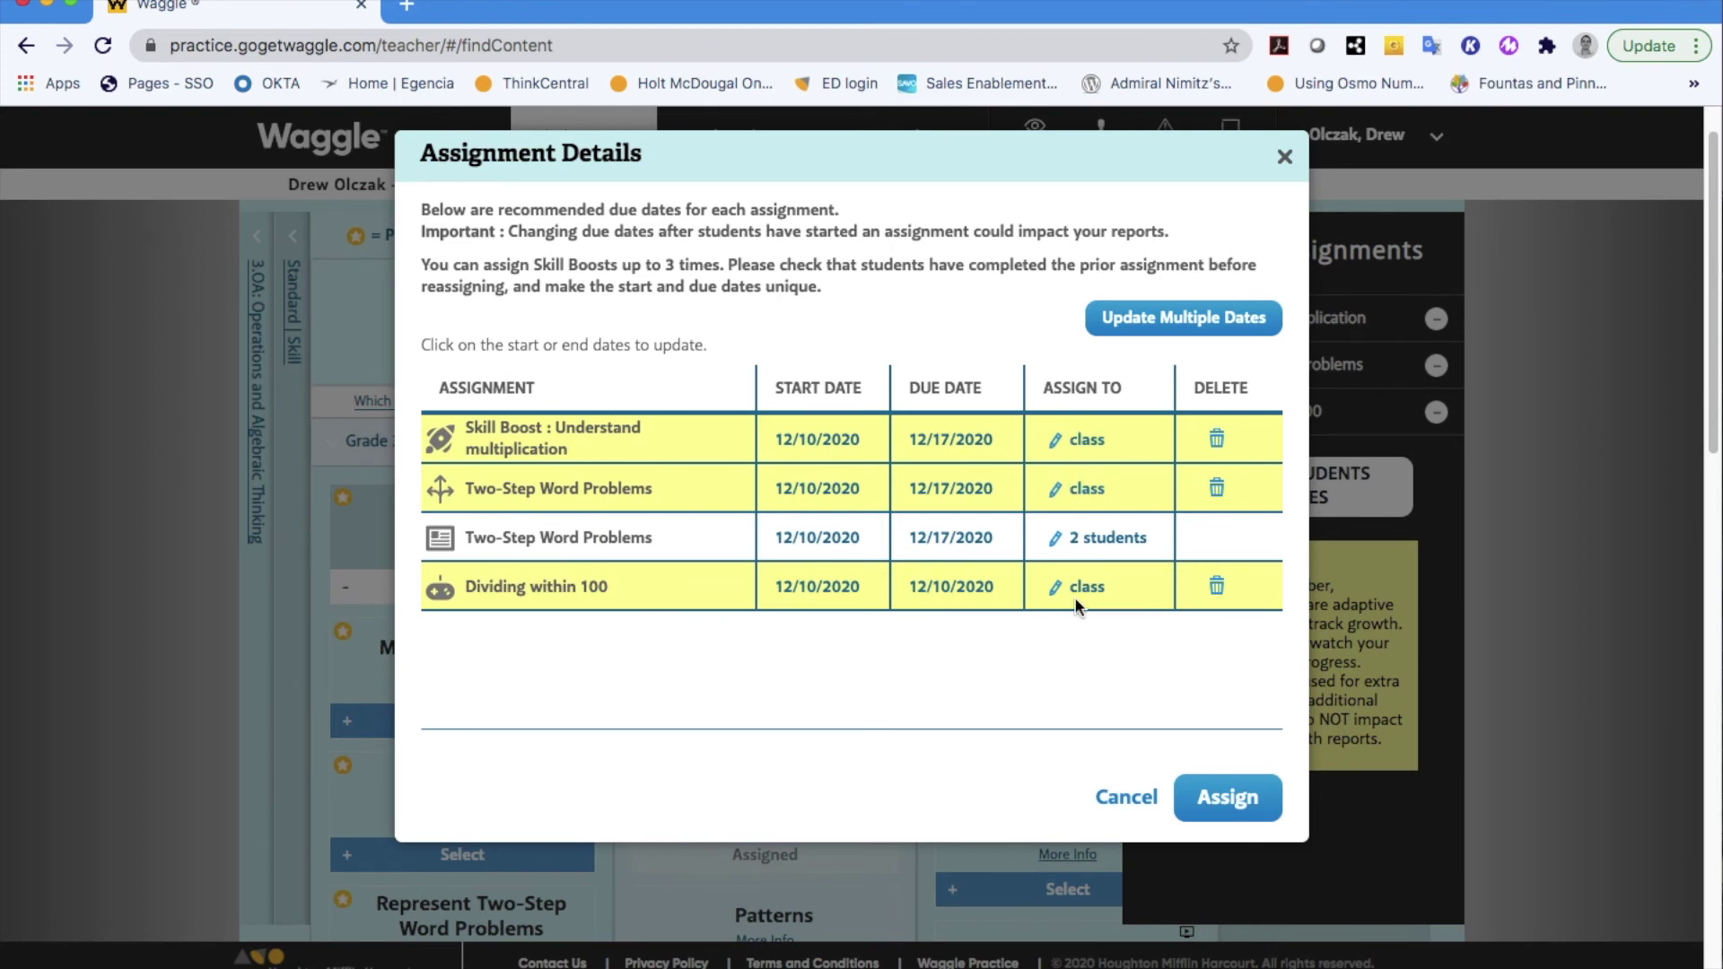
pyautogui.click(1200, 817)
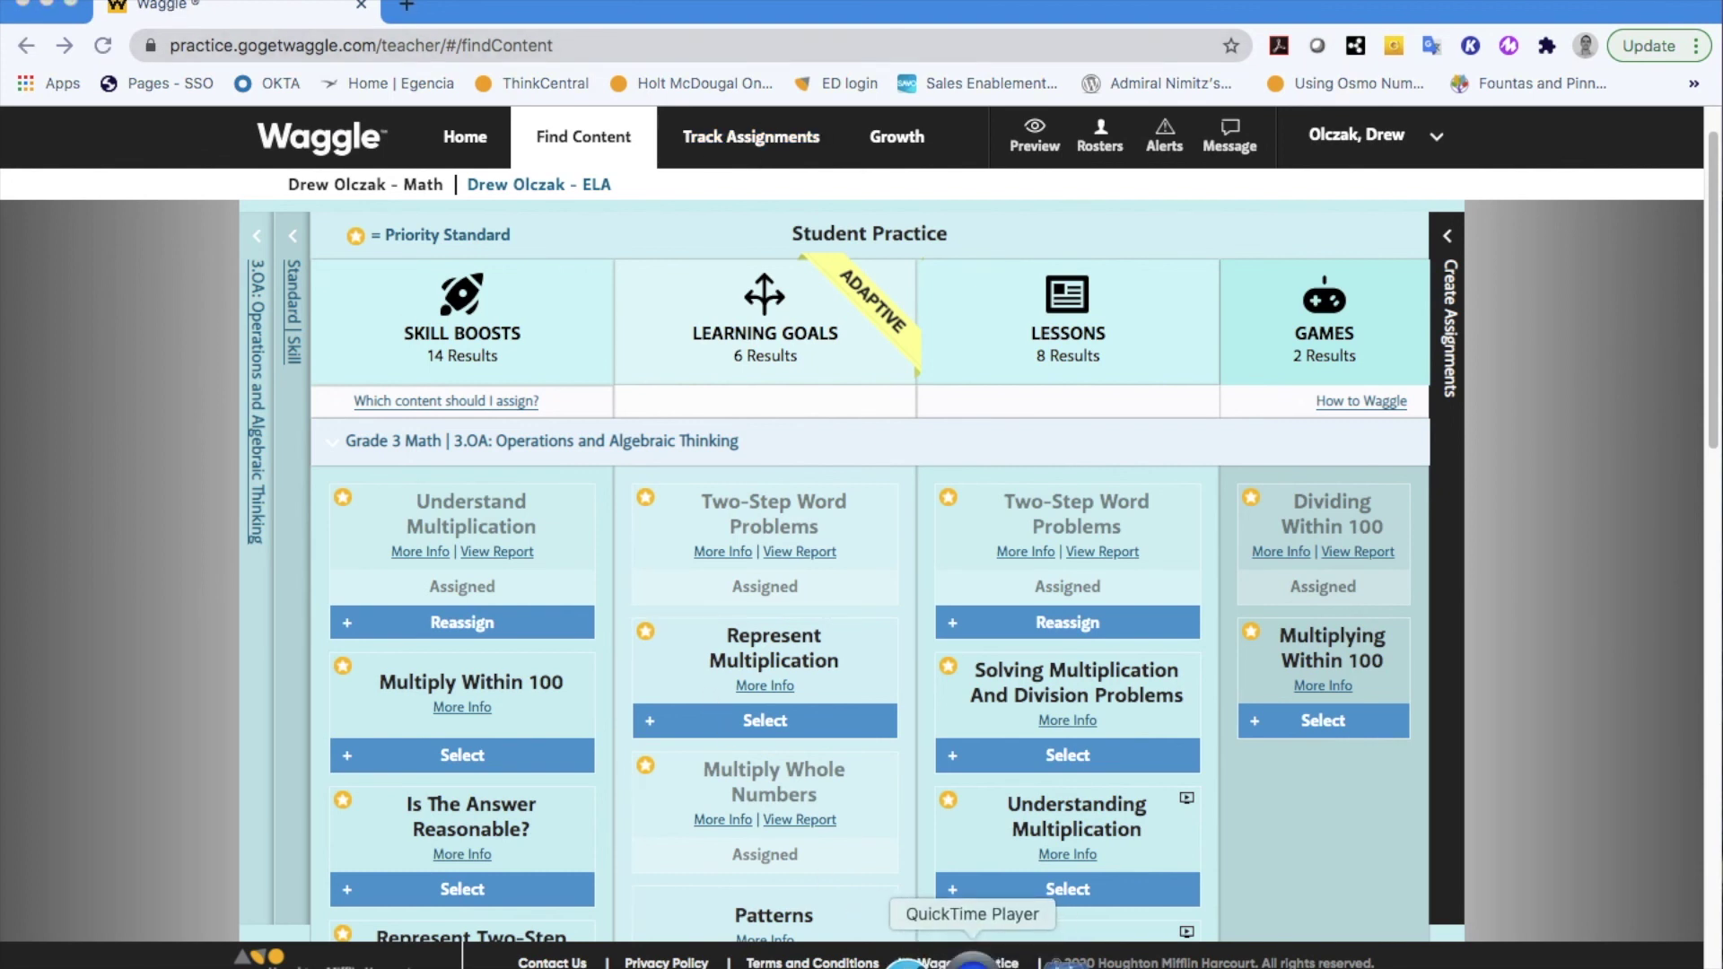
# - Quit QuickTime Player and name the unsaved screen recording "Teacher - Assigning Content"
pyautogui.click(117, 4)
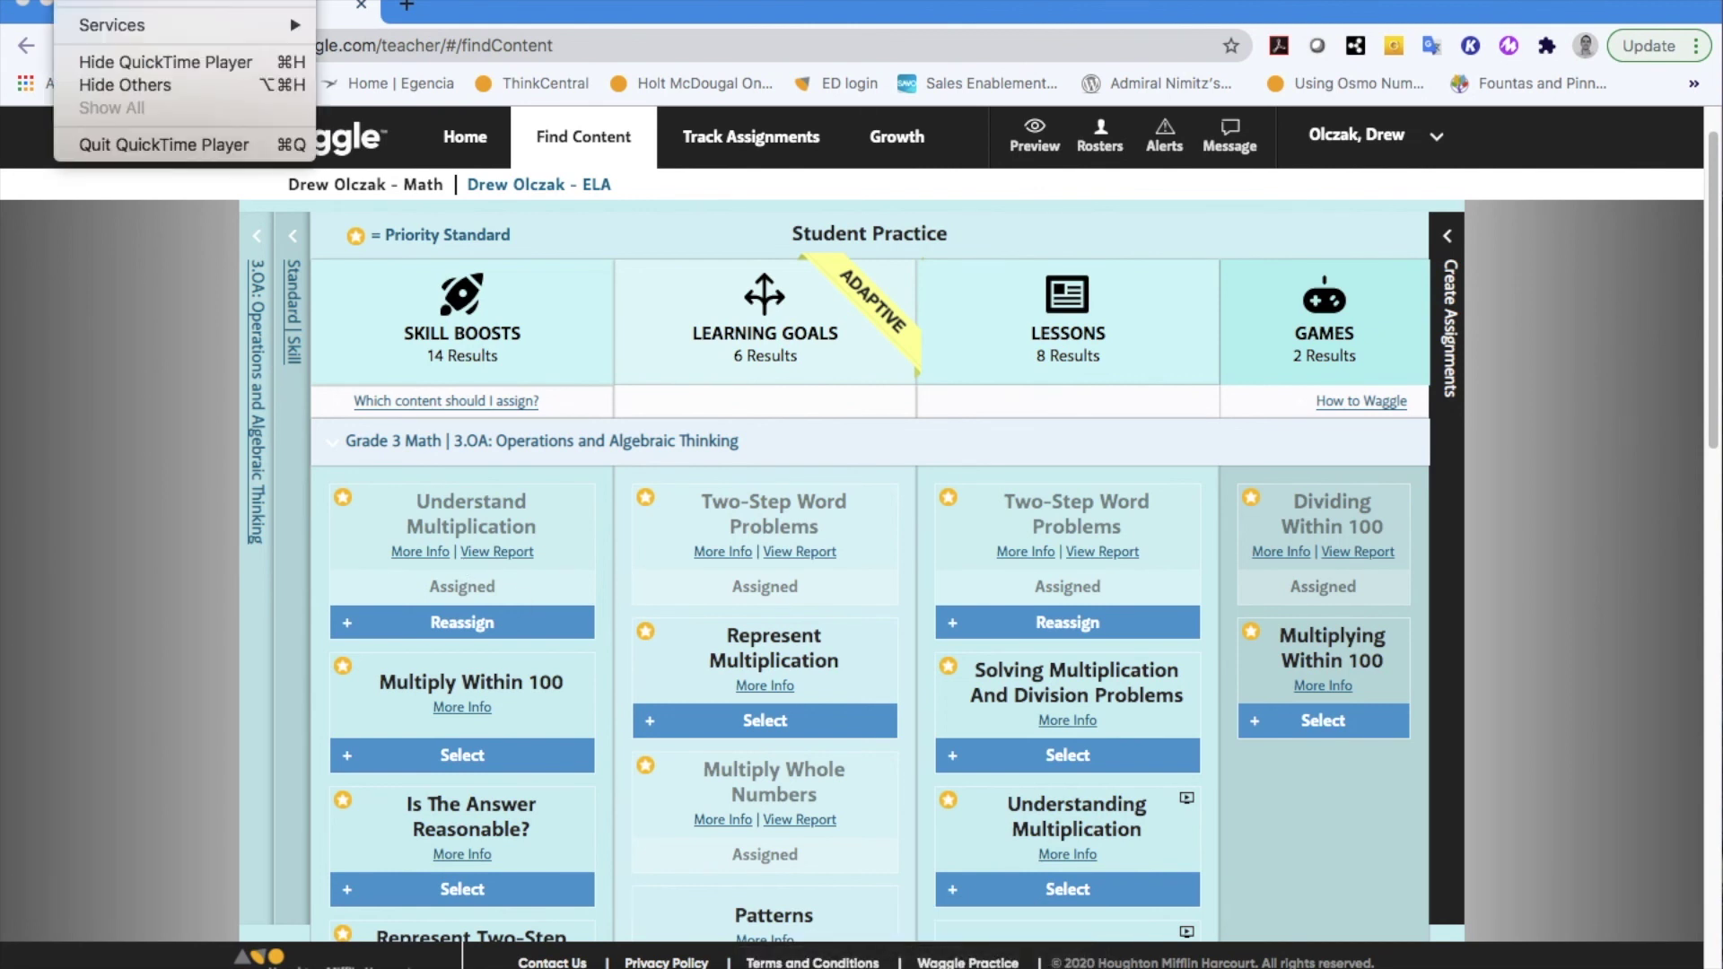
pyautogui.click(139, 144)
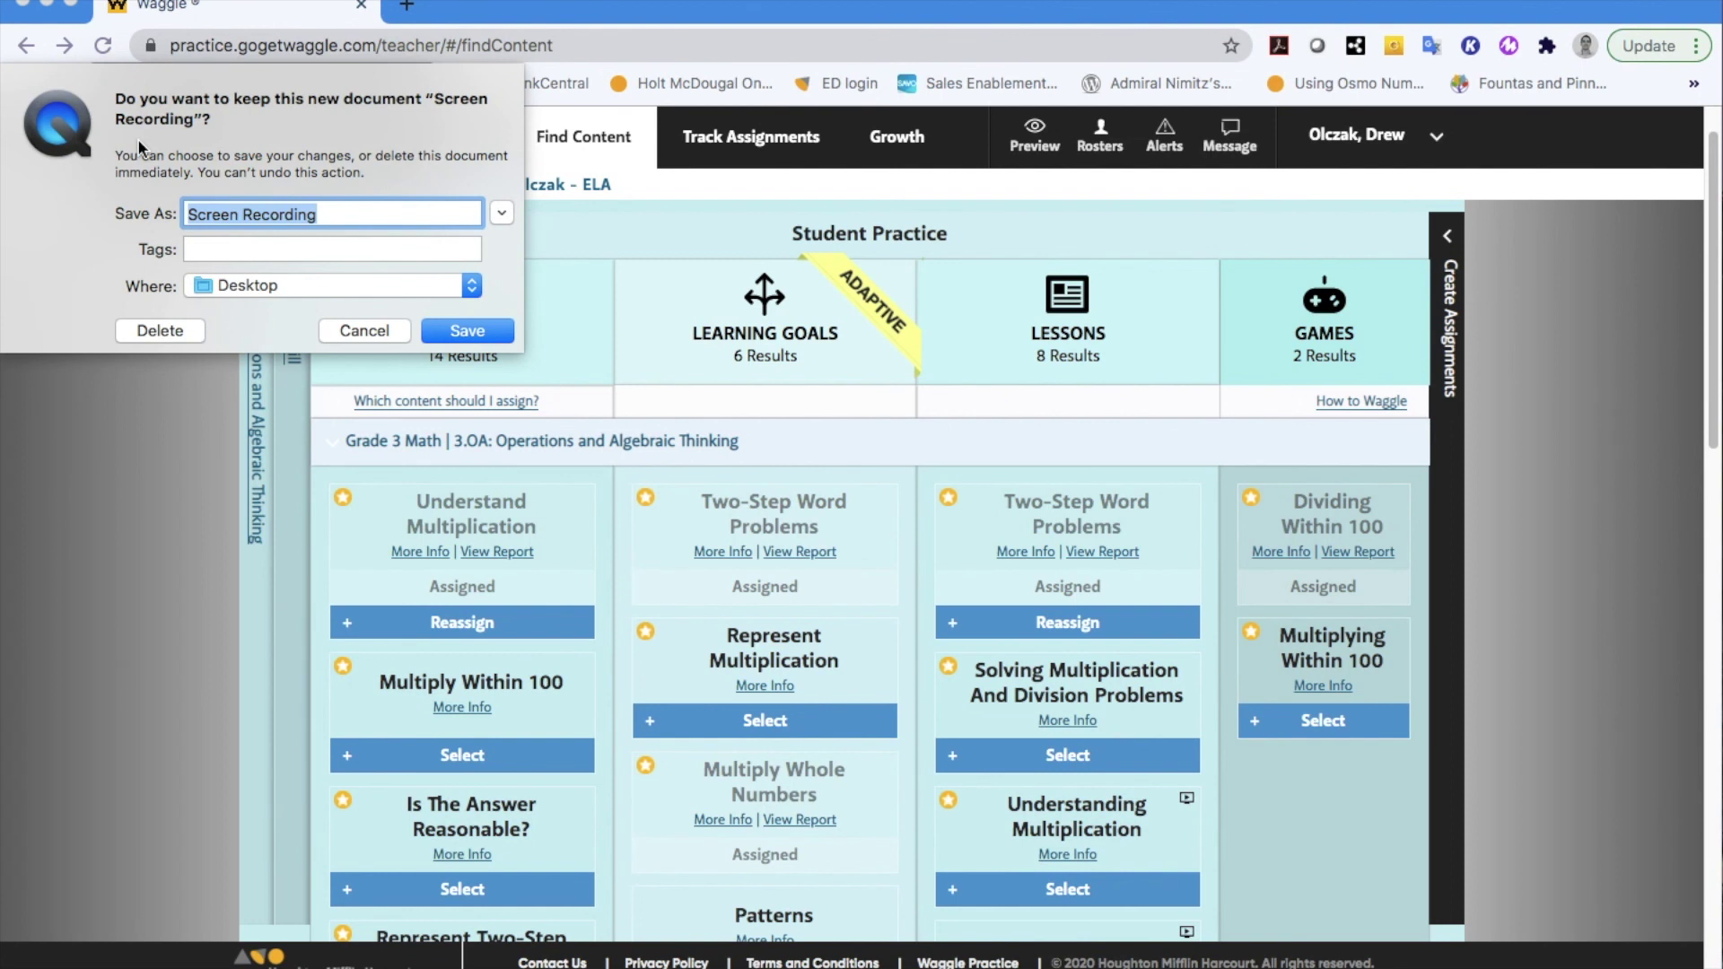
pyautogui.write('Teac')
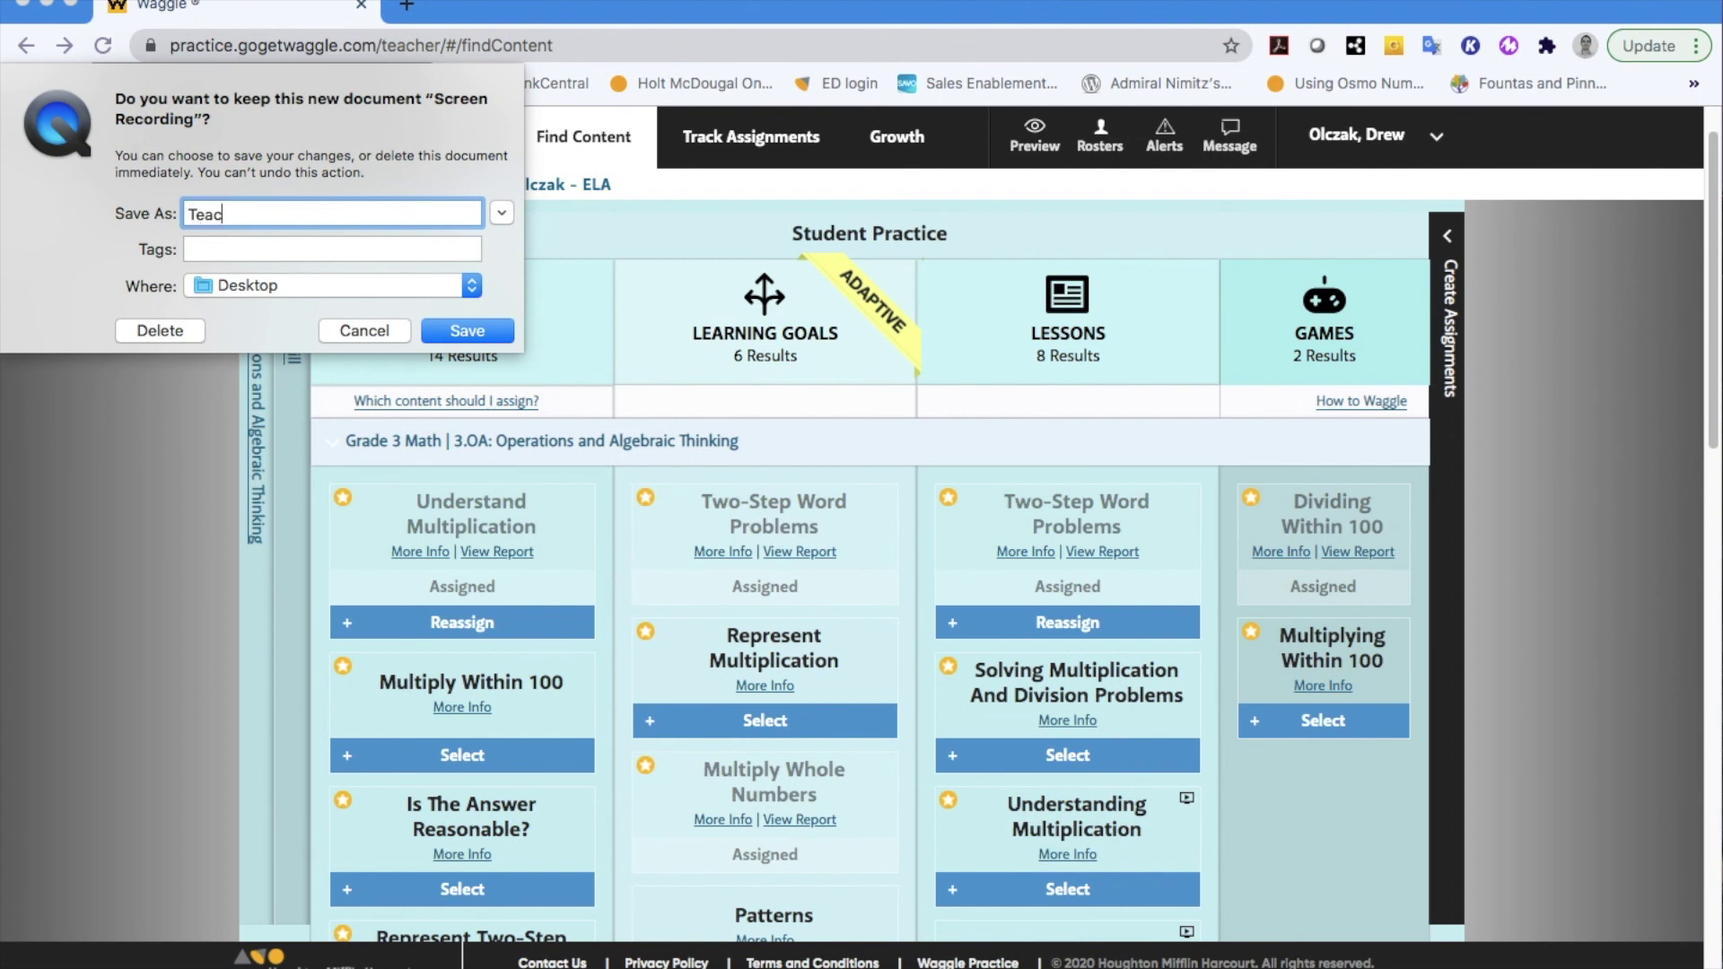
pyautogui.write('her as')
pyautogui.press('BackSpace')
pyautogui.press('BackSpace')
pyautogui.press('BackSpace')
pyautogui.write('- Assigning Content')
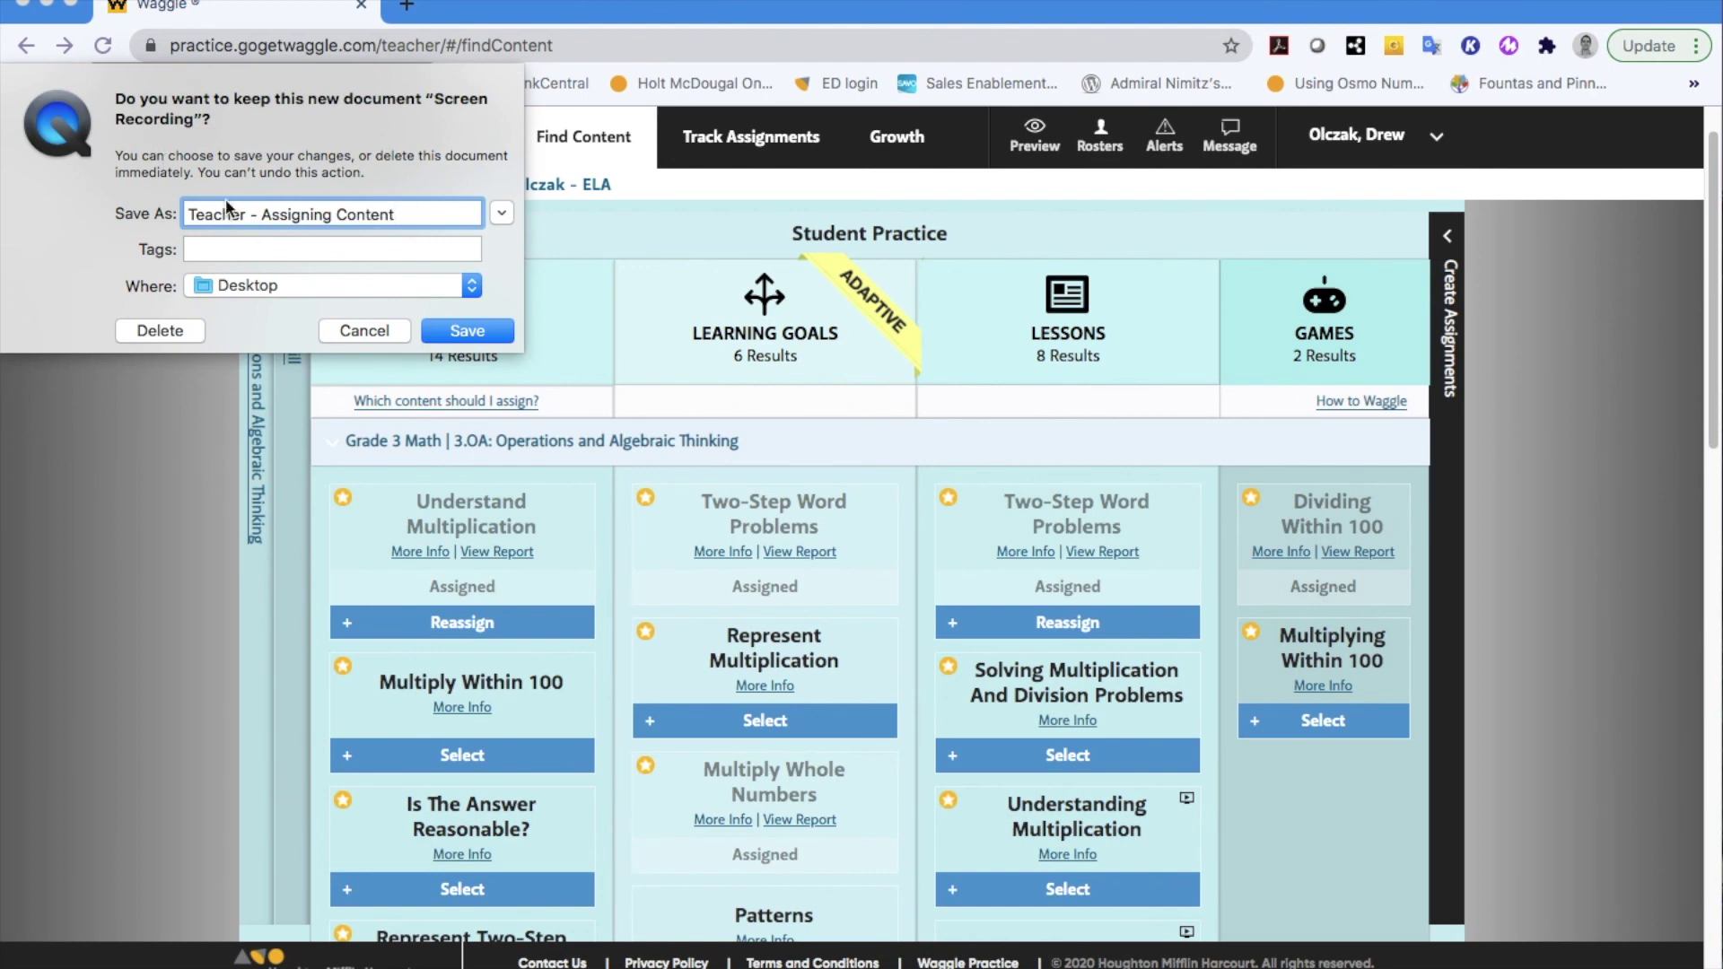